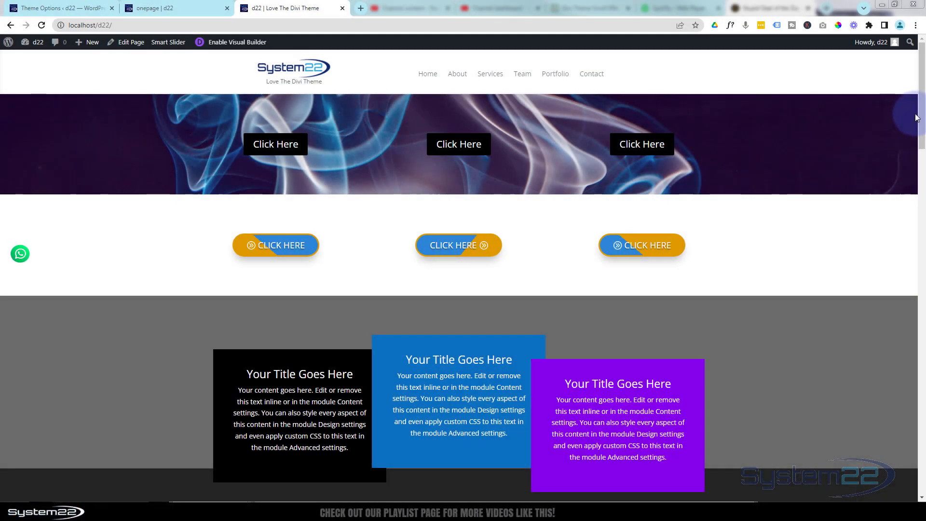
- Preview the Click Here 1 image popup and the Click Here 2 three-card popup, then switch to the onepage site
drag(921, 115, 922, 224)
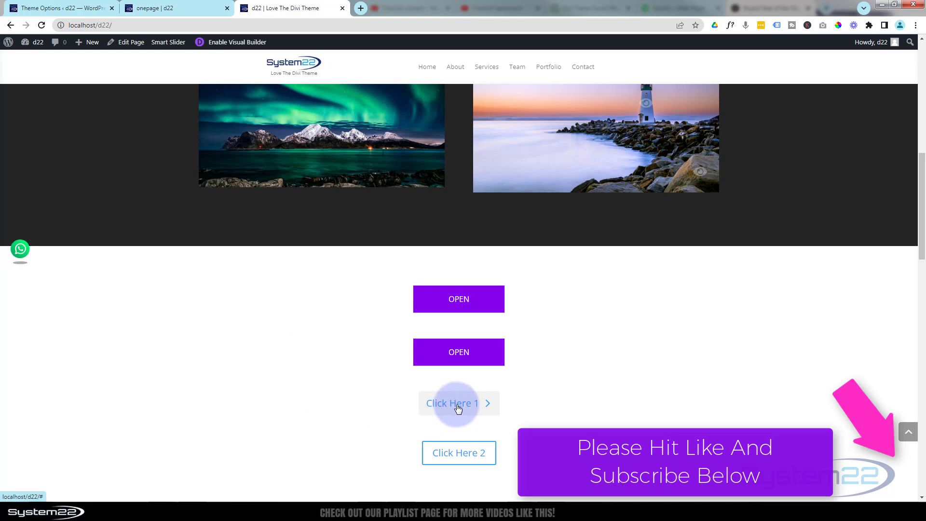
click(458, 407)
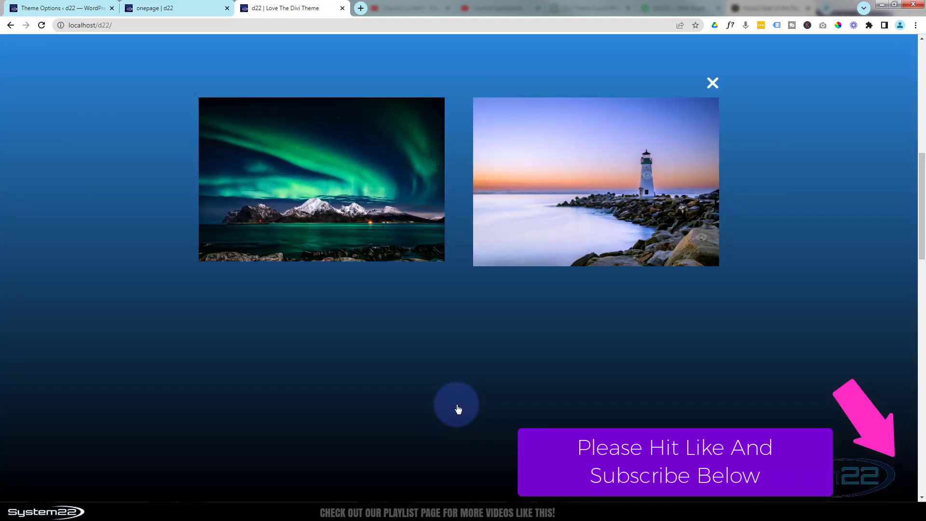
click(713, 85)
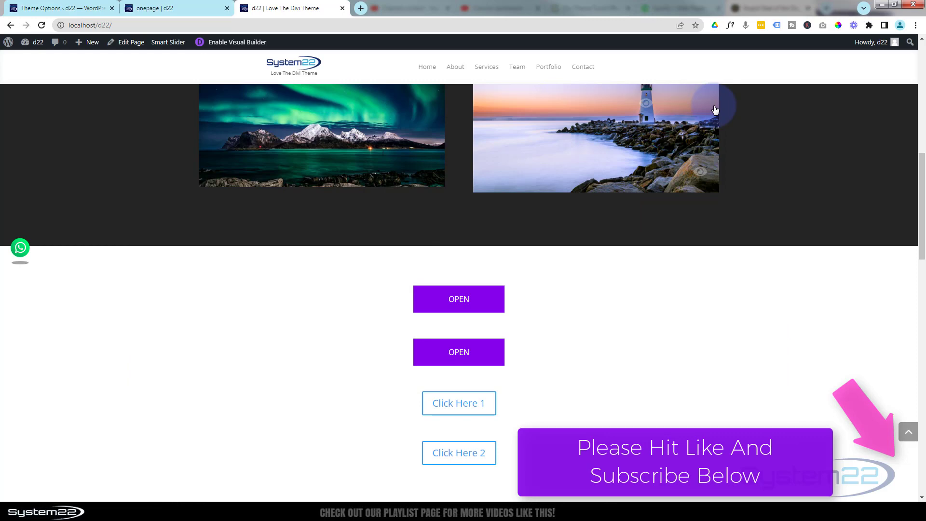
click(451, 457)
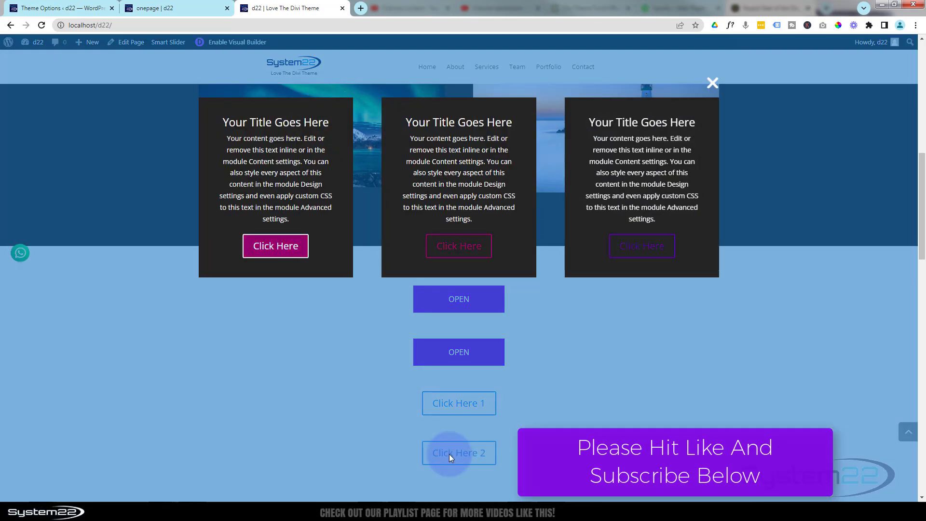
click(712, 83)
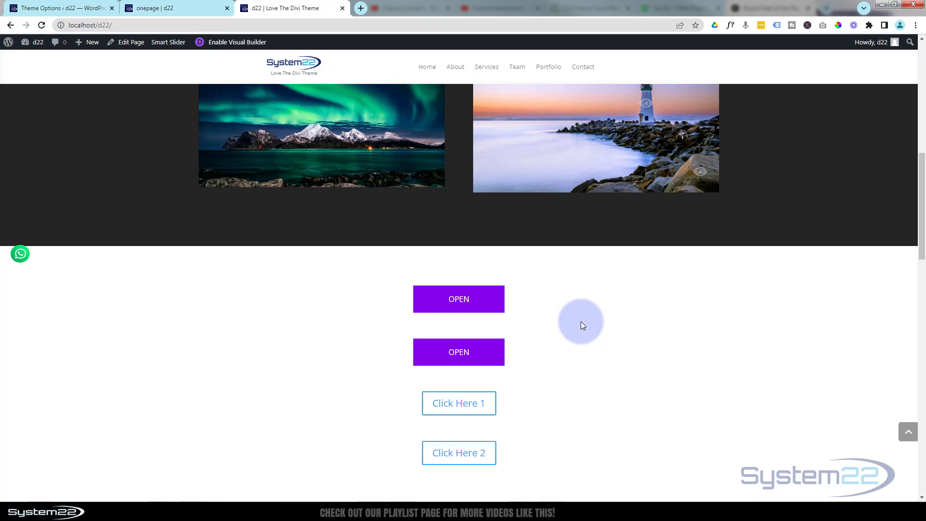
click(178, 9)
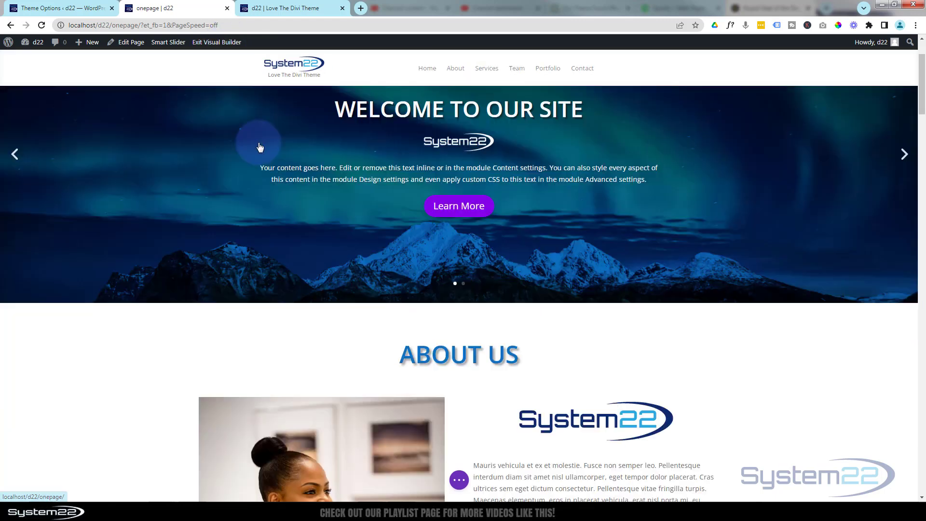
- Insert a regular section with a two-column row between About Us and Services
scroll(259, 147, down, 8)
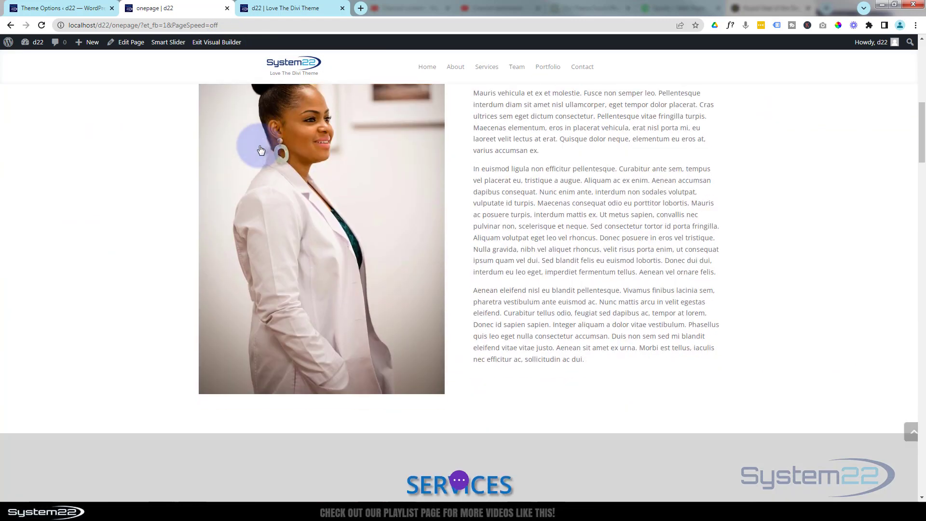
scroll(259, 147, down, 3)
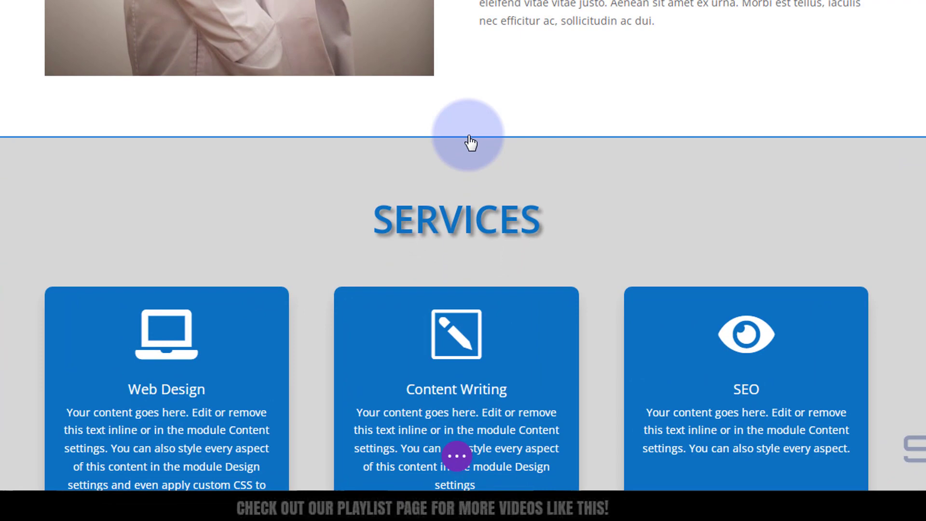
click(461, 141)
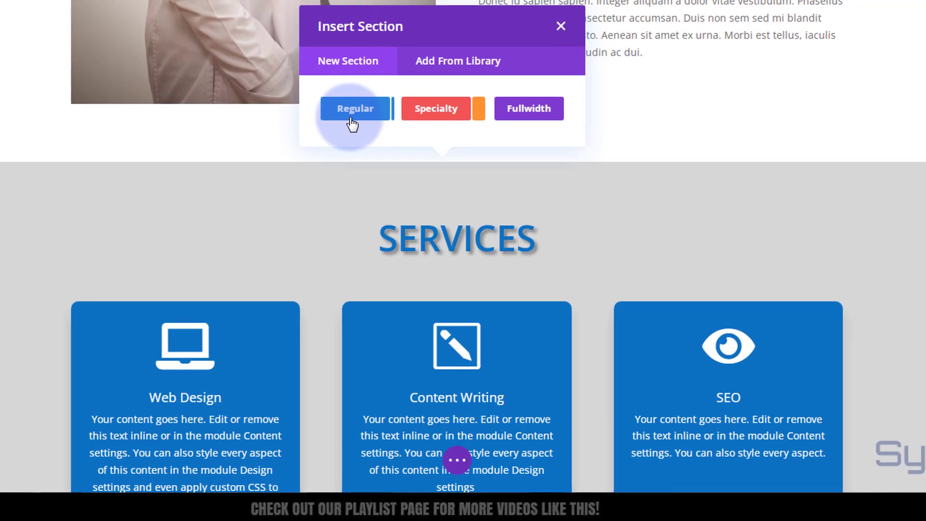
click(351, 118)
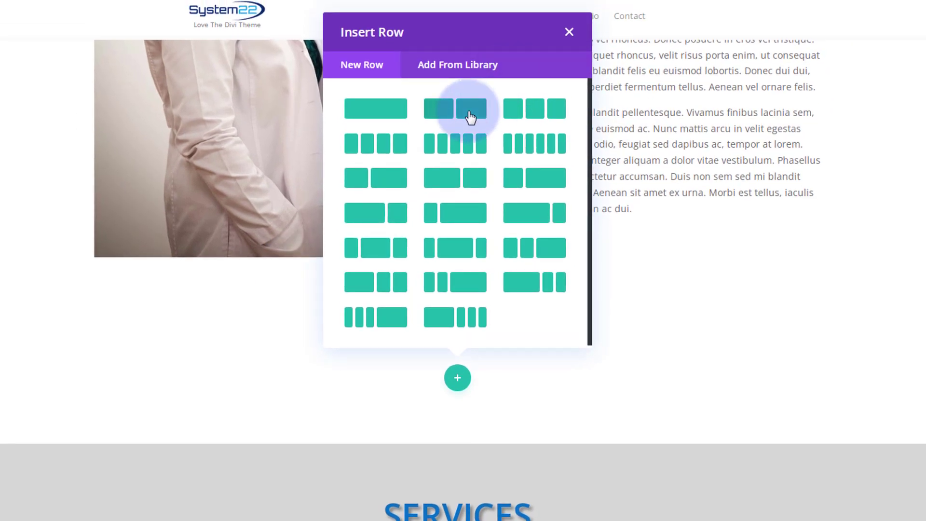
click(469, 116)
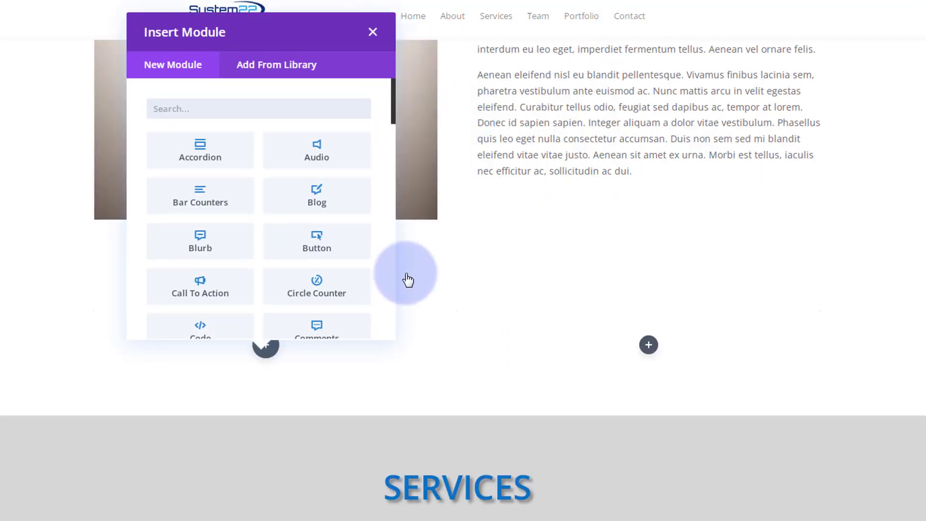
- Add a Click Here button to the left column, duplicate it, and move the copy to the right column
click(329, 249)
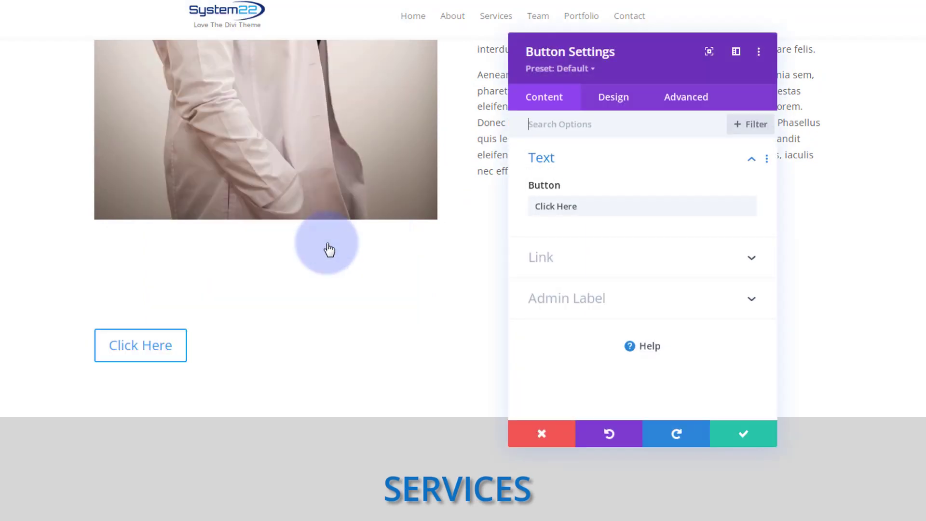
click(747, 436)
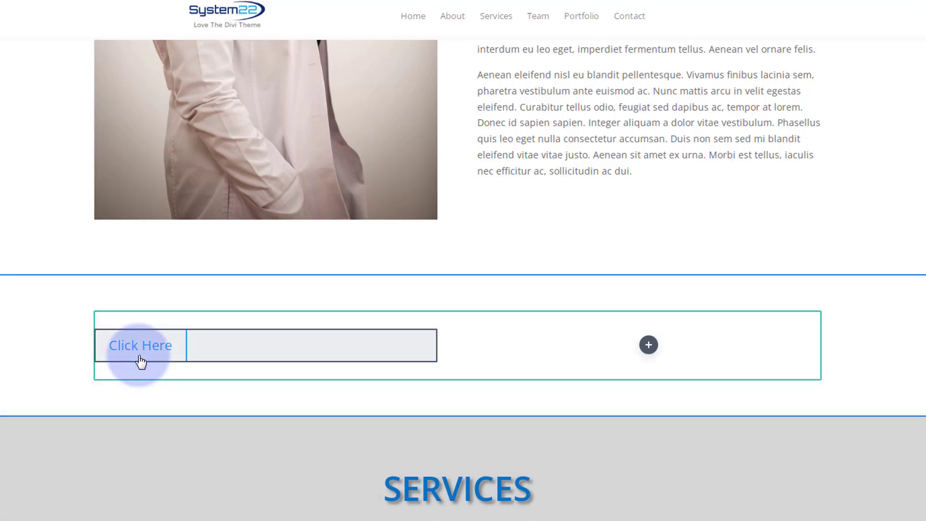
mouse_move(139, 360)
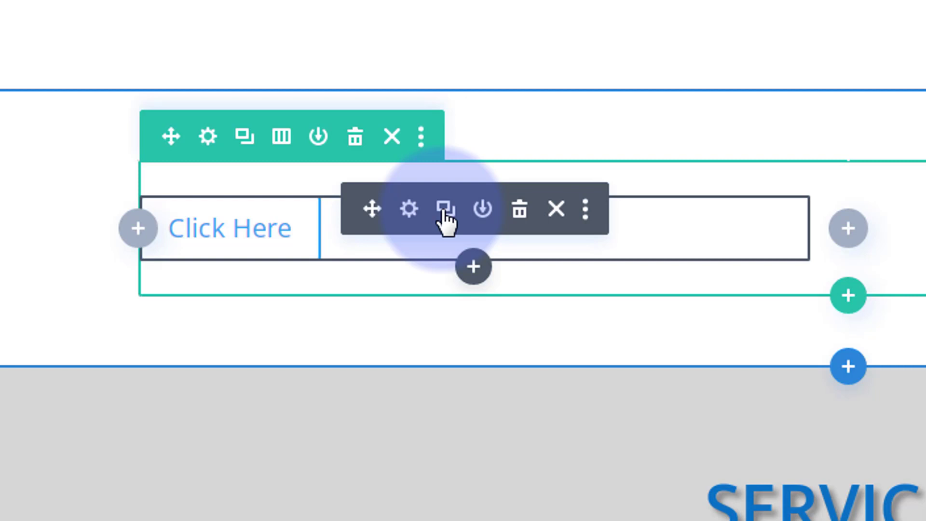
click(445, 212)
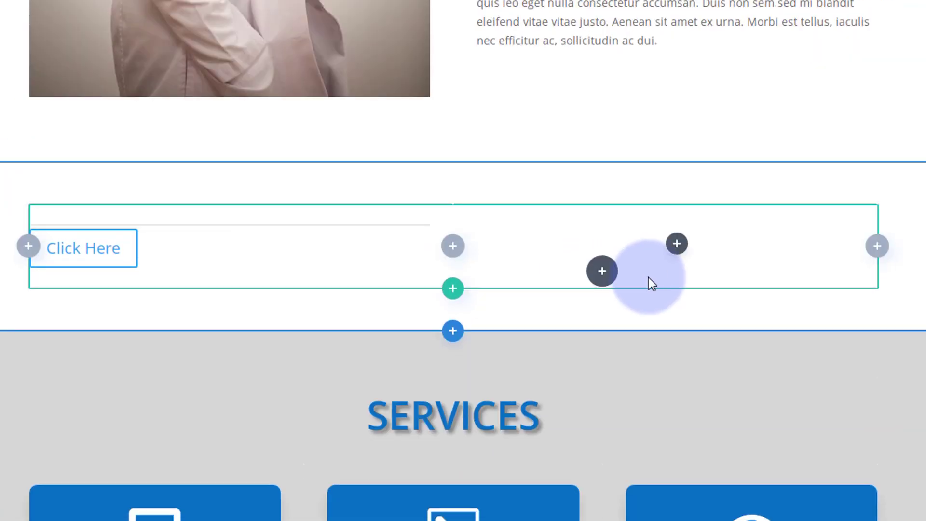
drag(648, 278, 527, 247)
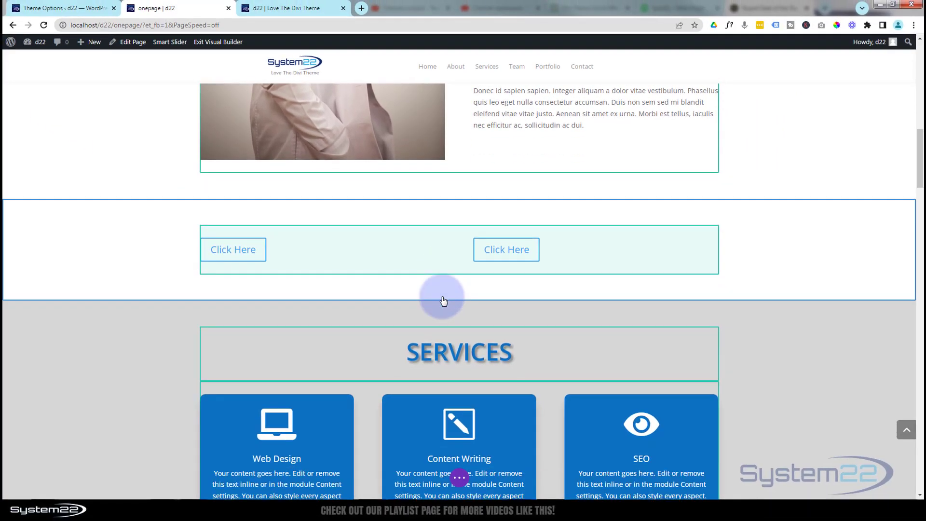
- Look over the Services and Team sections, then dock the 'Opening Divi Modules In A Lightbox' article as a tab
scroll(443, 301, down, 9)
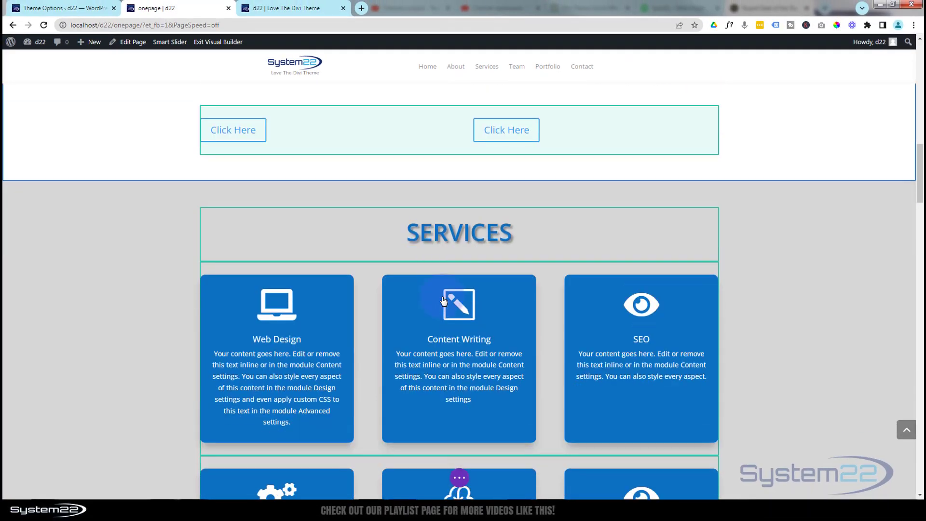
scroll(443, 301, down, 2)
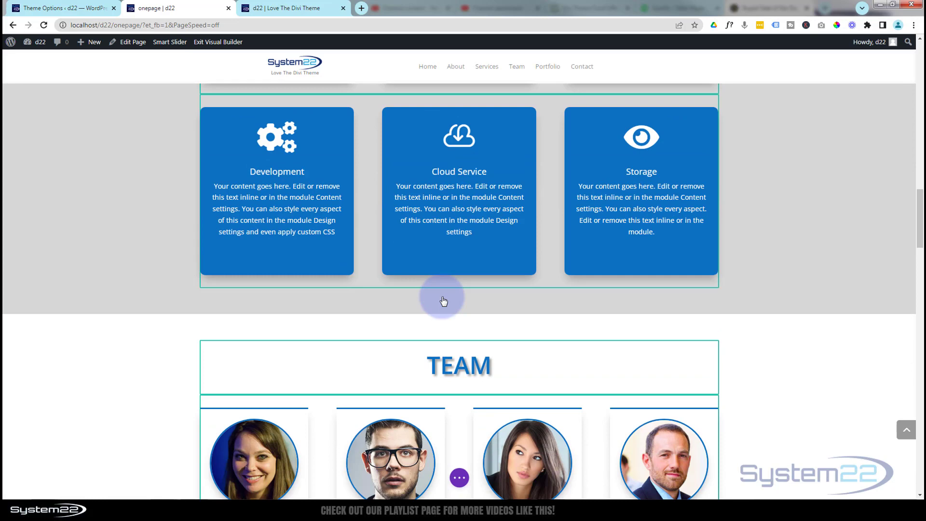
scroll(443, 300, up, 5)
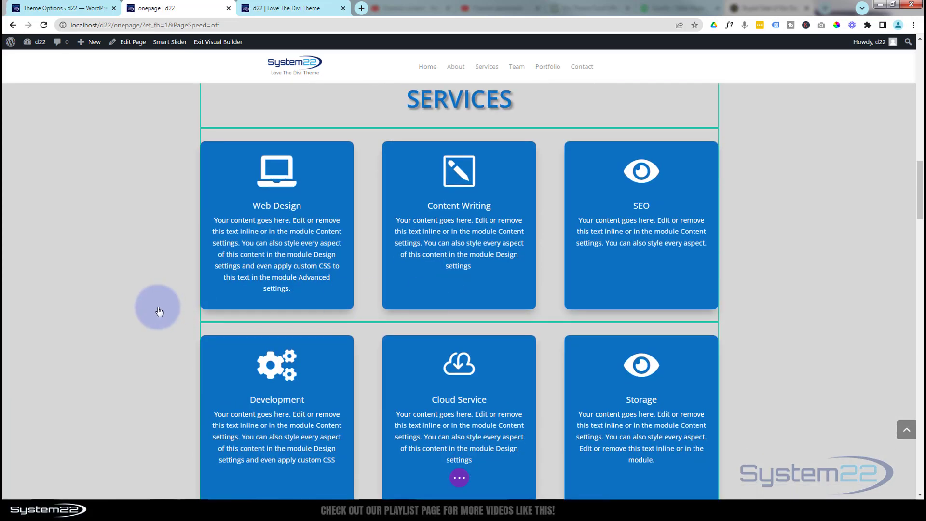
scroll(157, 312, down, 8)
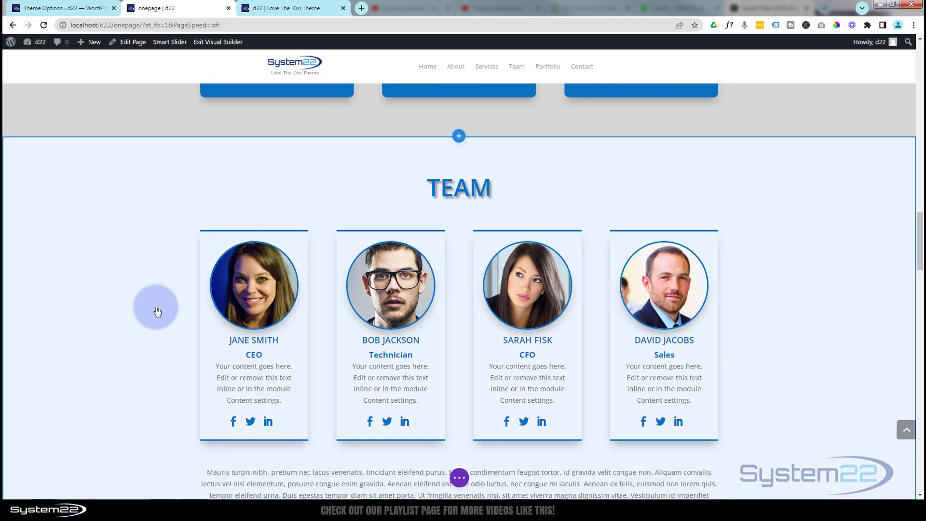
scroll(157, 311, up, 2)
scroll(157, 312, up, 10)
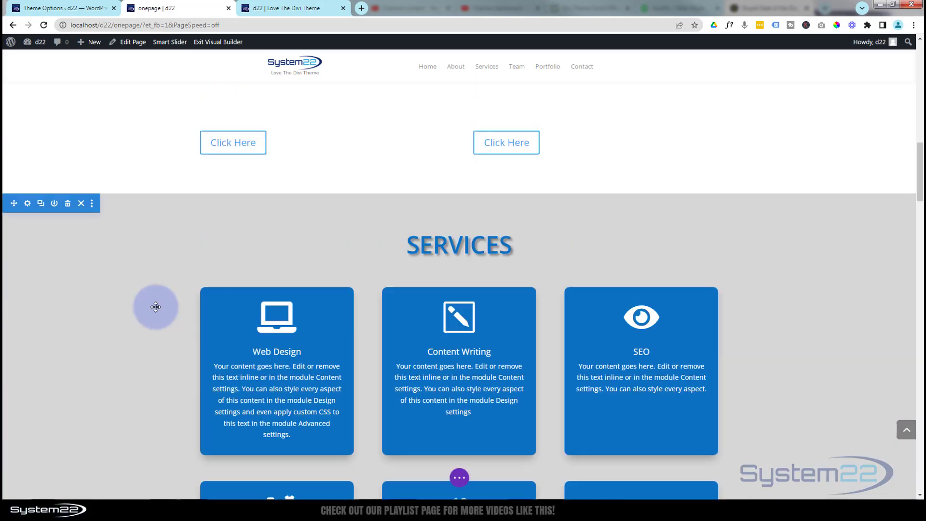
scroll(156, 307, up, 1)
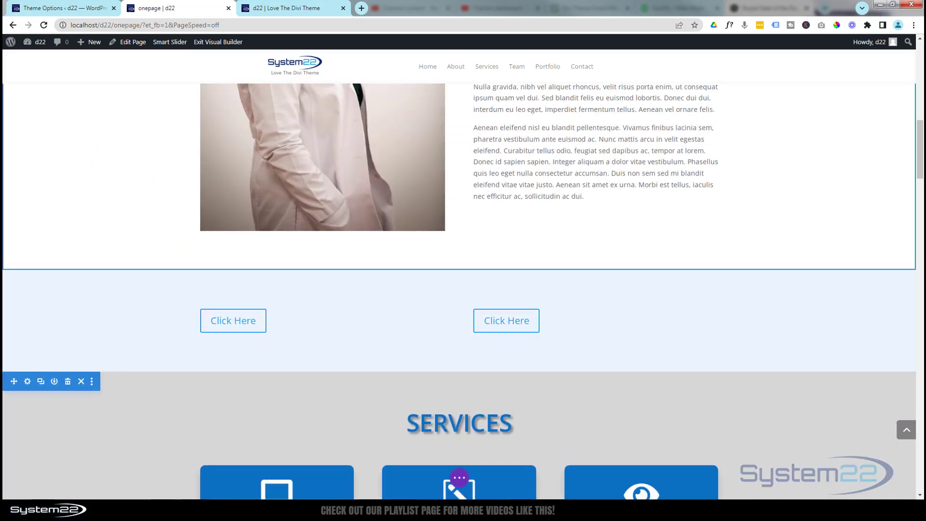
drag(28, 10, 401, 8)
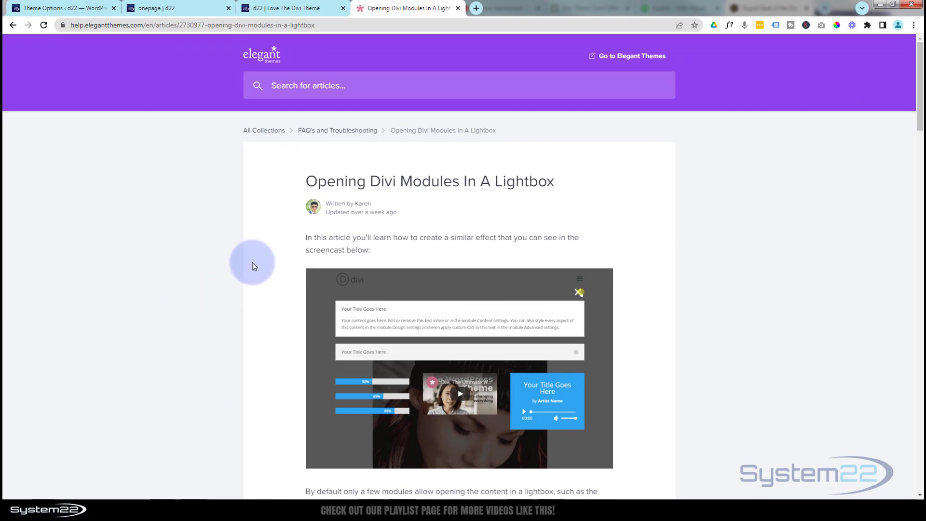
- Scroll to the section-class instruction and select the class name et-lb-content-1
scroll(269, 253, down, 6)
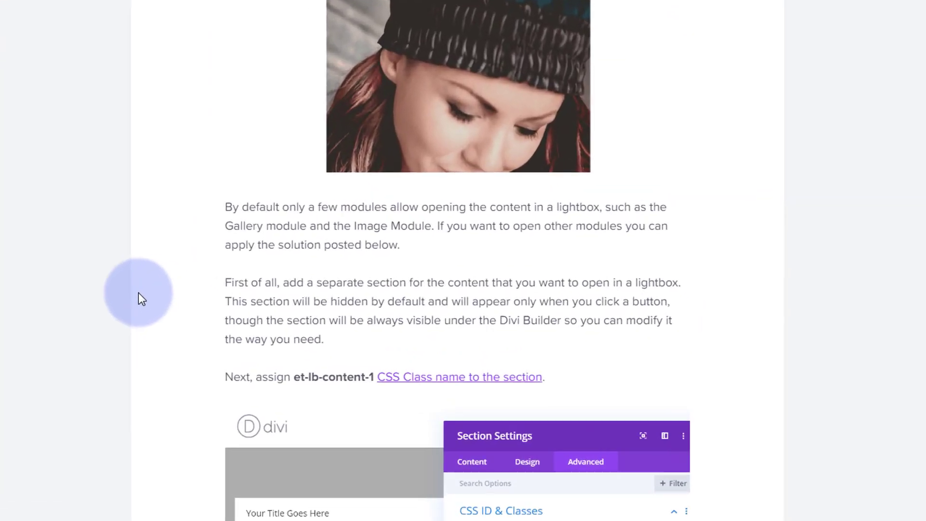
scroll(138, 294, down, 6)
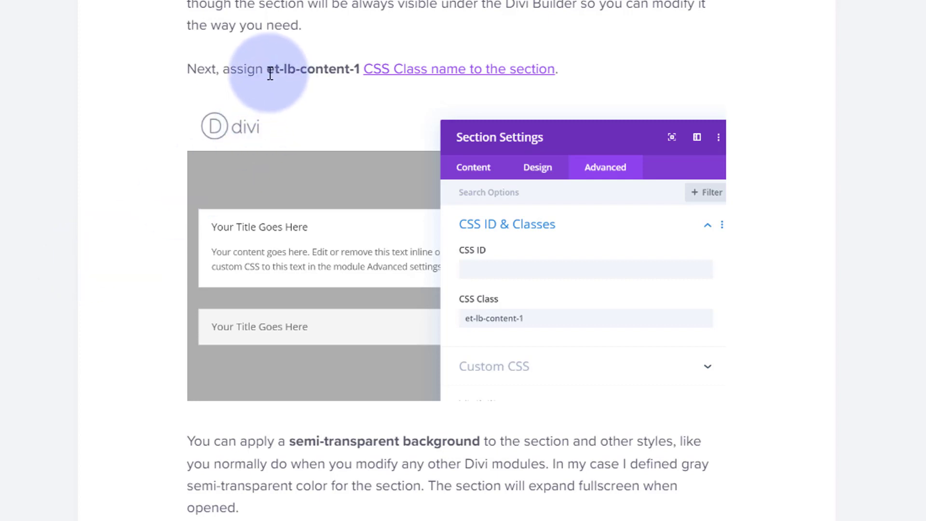
drag(270, 74, 361, 67)
key(ctrl+c)
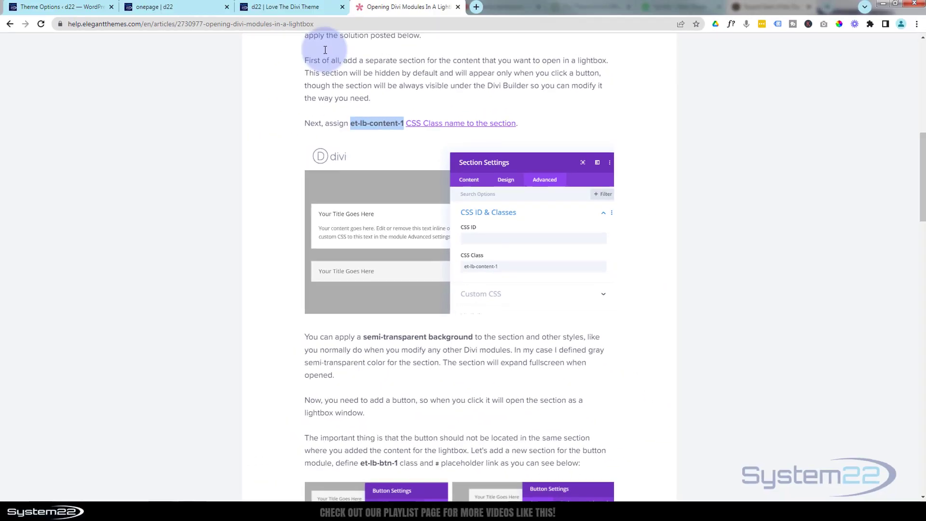
- Return to the onepage editor and move its tab after the help article tab
click(220, 8)
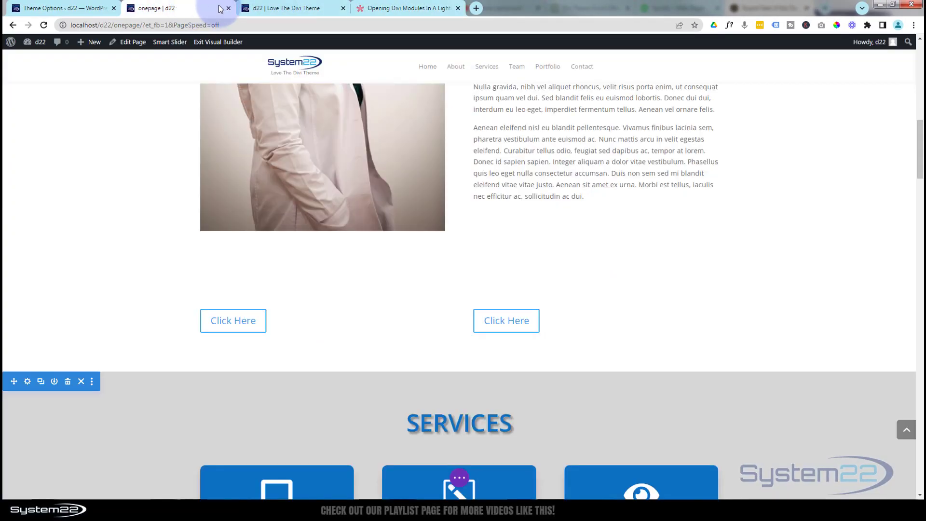
drag(219, 9, 422, 10)
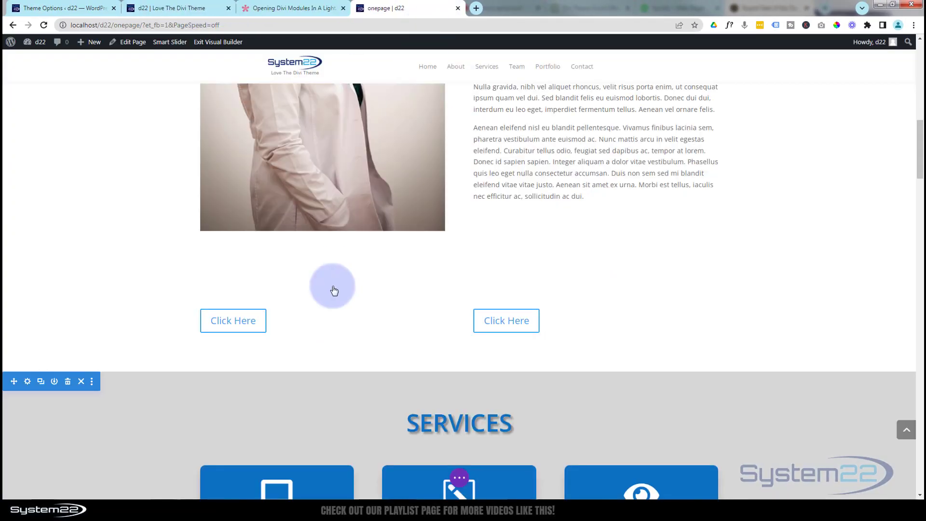
scroll(339, 316, down, 2)
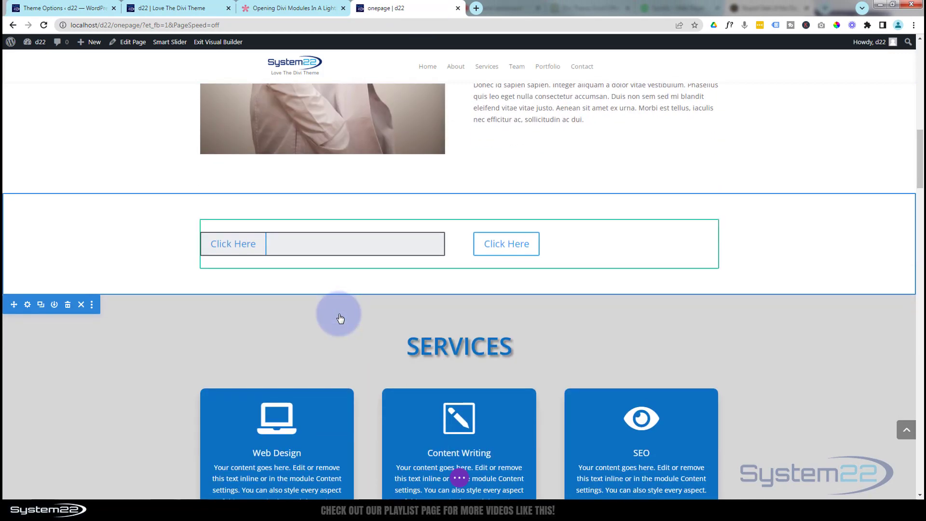
scroll(340, 318, down, 2)
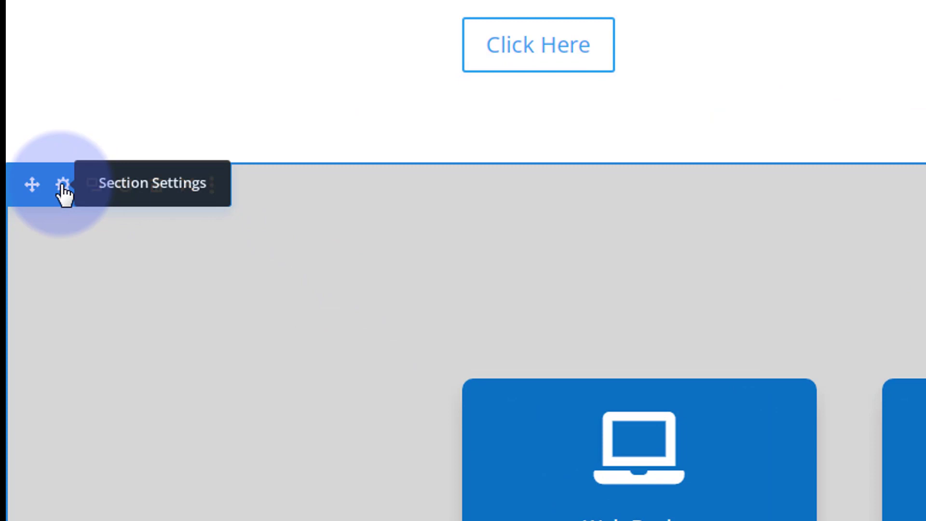
- Paste et-lb-content-1 into the Services section's CSS Class field and save the section
click(63, 186)
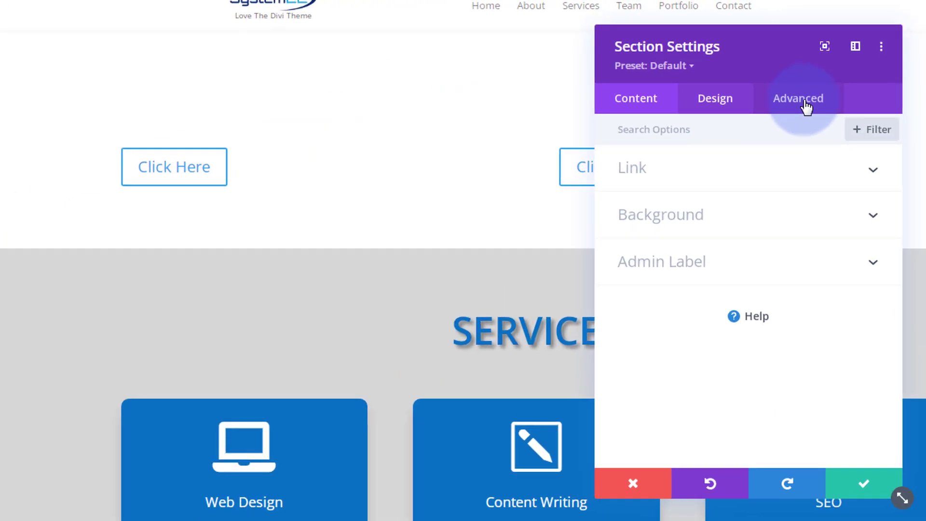
click(825, 84)
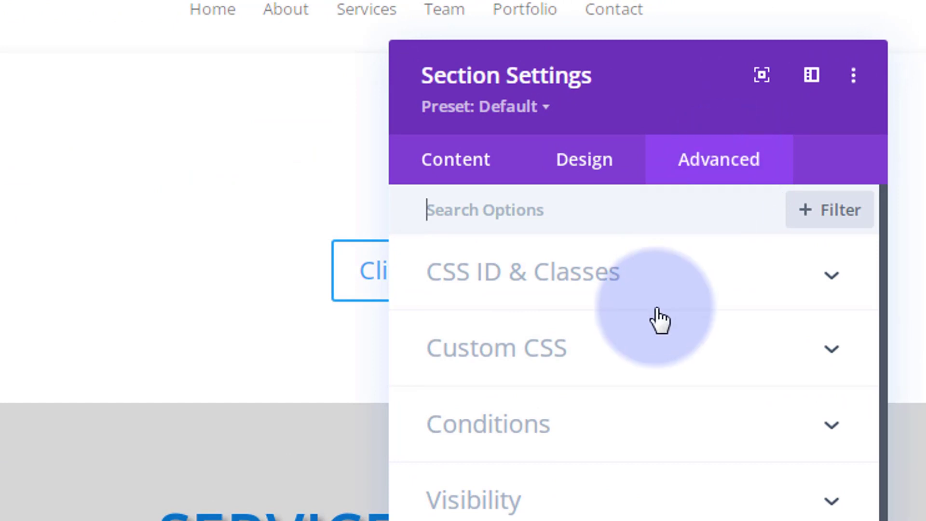
click(677, 292)
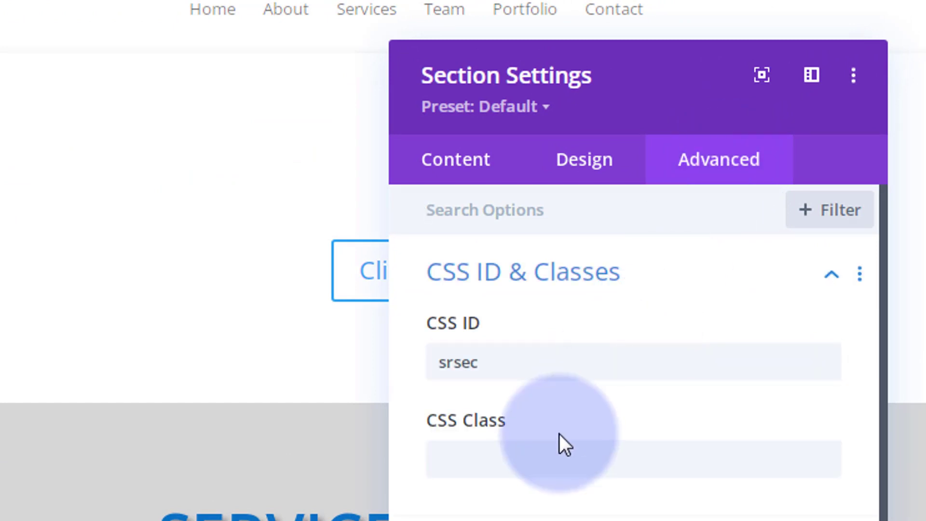
click(727, 479)
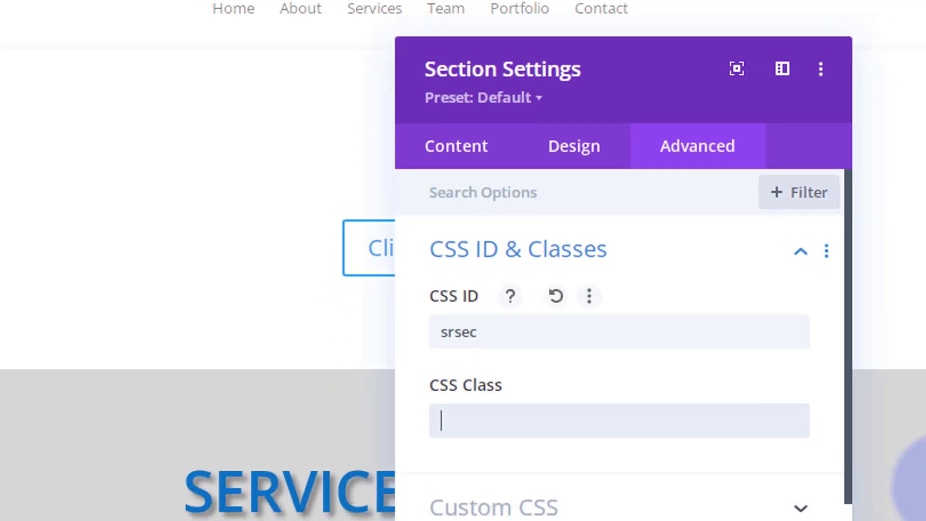
key(ctrl+v)
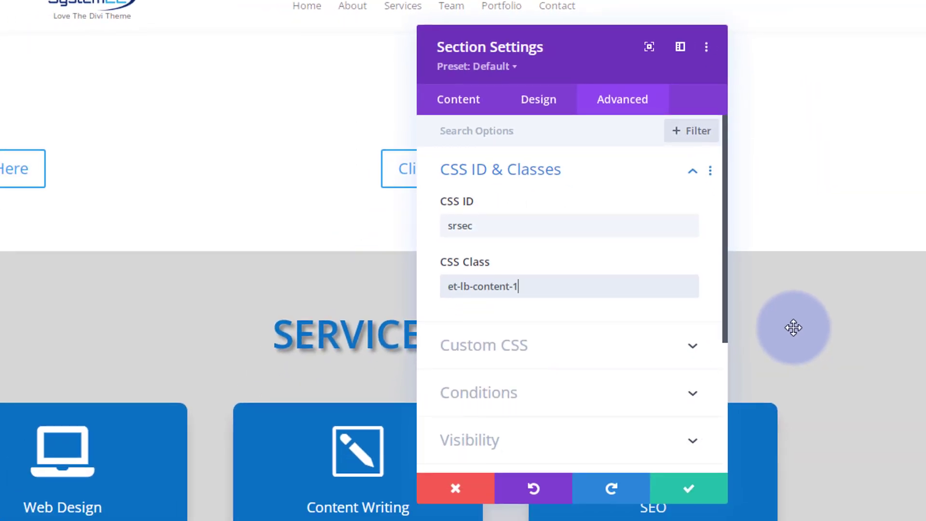
click(691, 487)
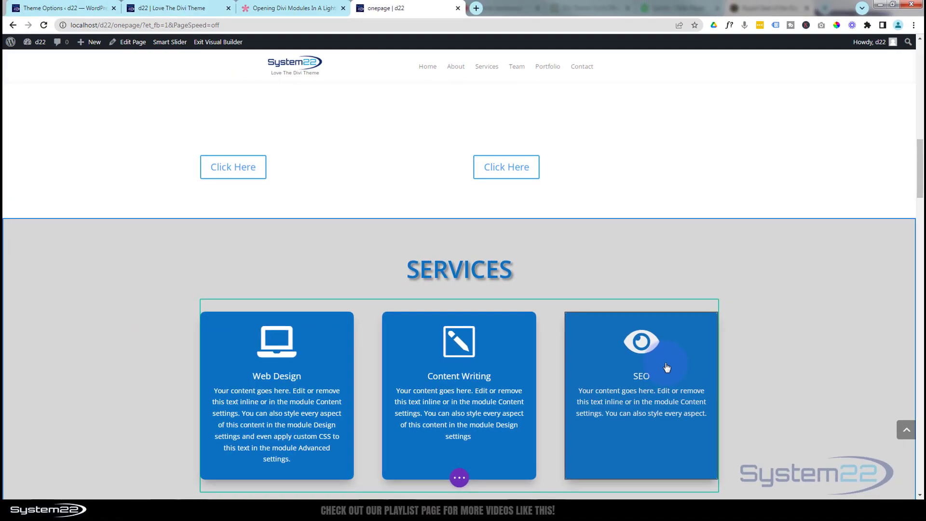
- Paste et-lb-content-2 into the Team section's Advanced CSS Class field
scroll(692, 480, down, 4)
scroll(666, 367, down, 4)
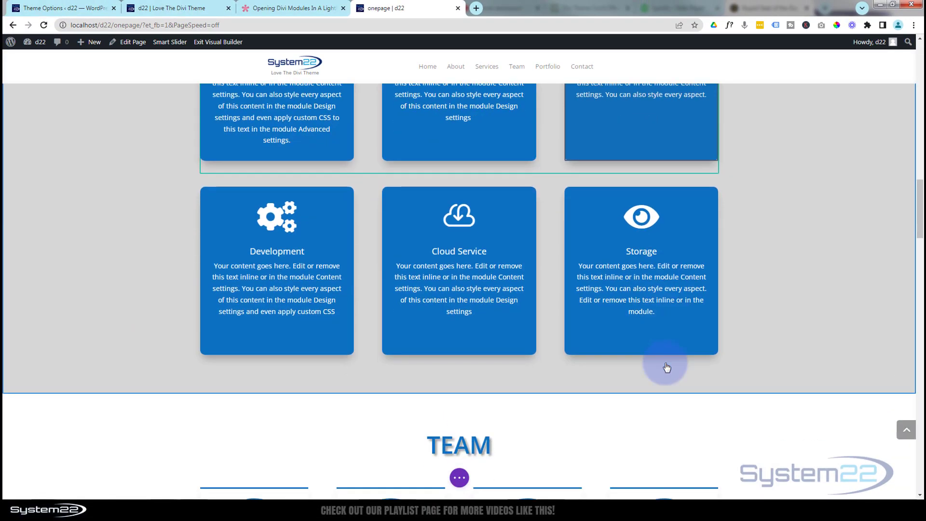
scroll(667, 368, down, 2)
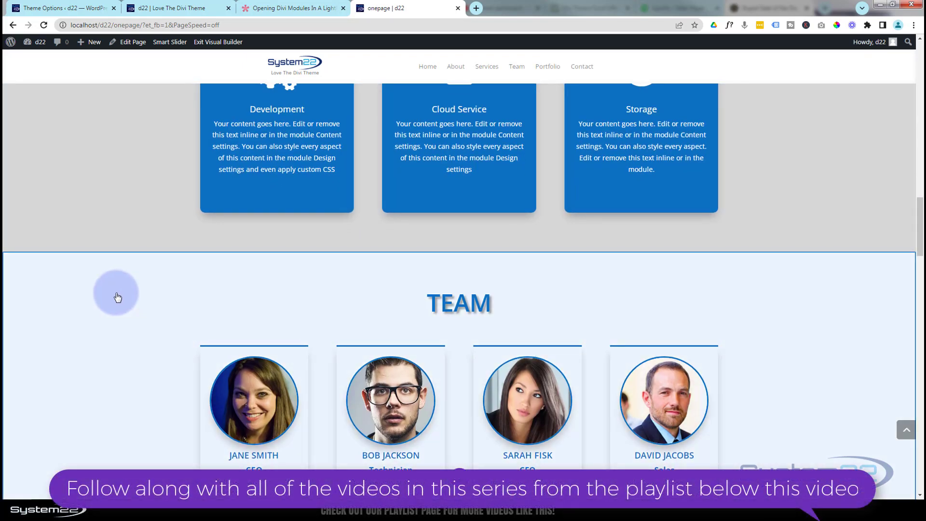
scroll(117, 297, down, 1)
mouse_move(92, 285)
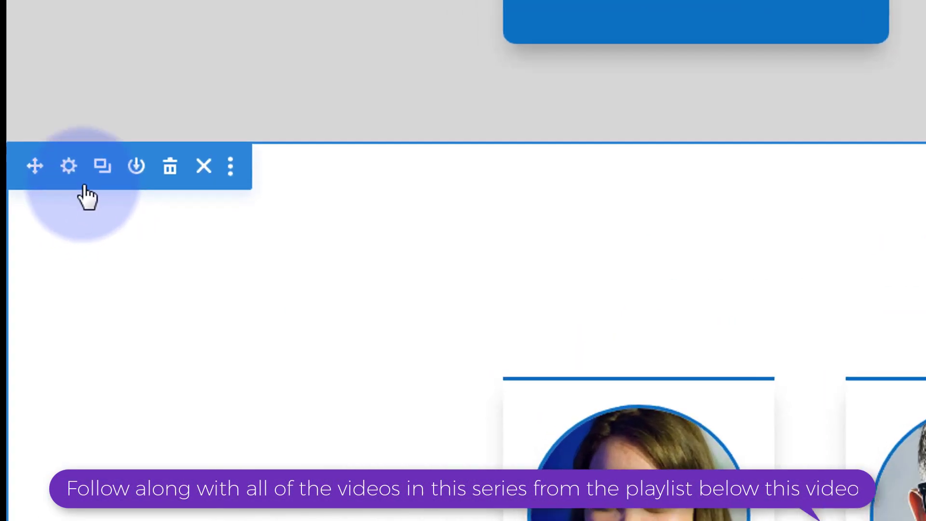
click(76, 164)
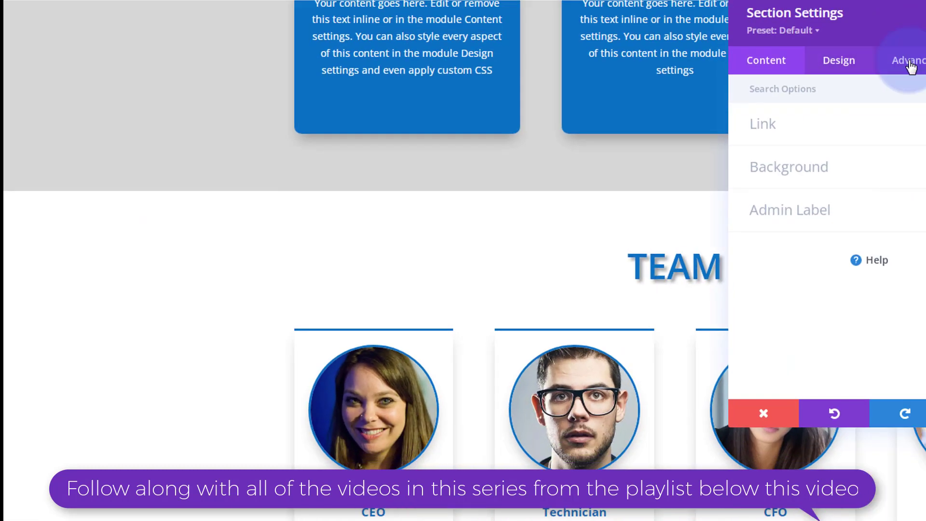
click(813, 84)
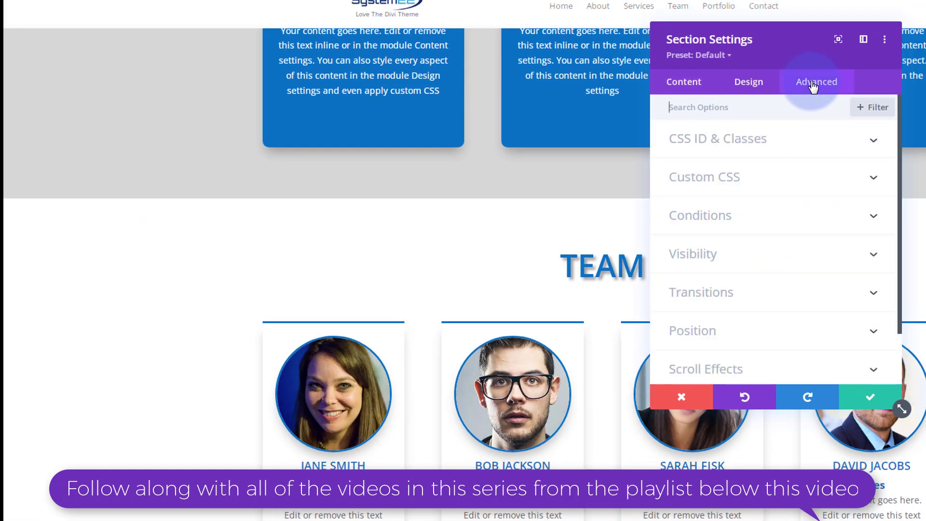
click(815, 142)
click(678, 232)
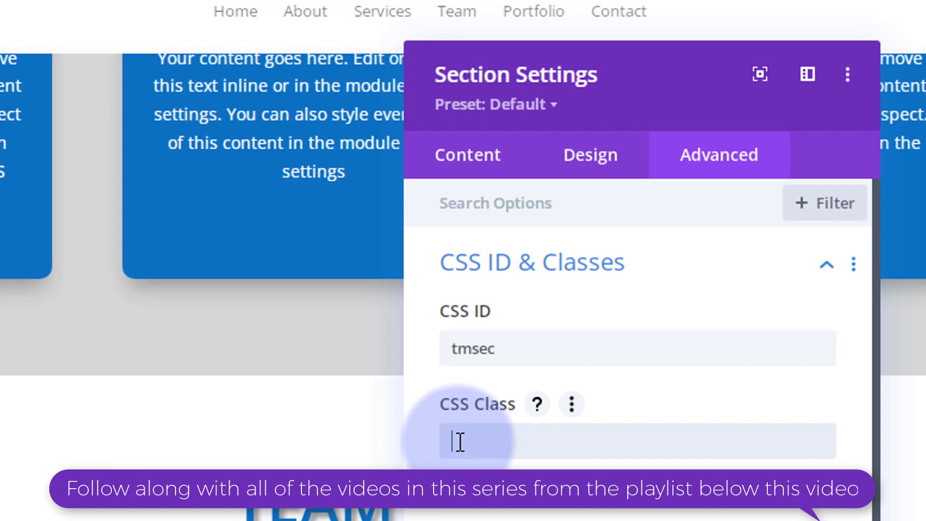
key(ctrl+v)
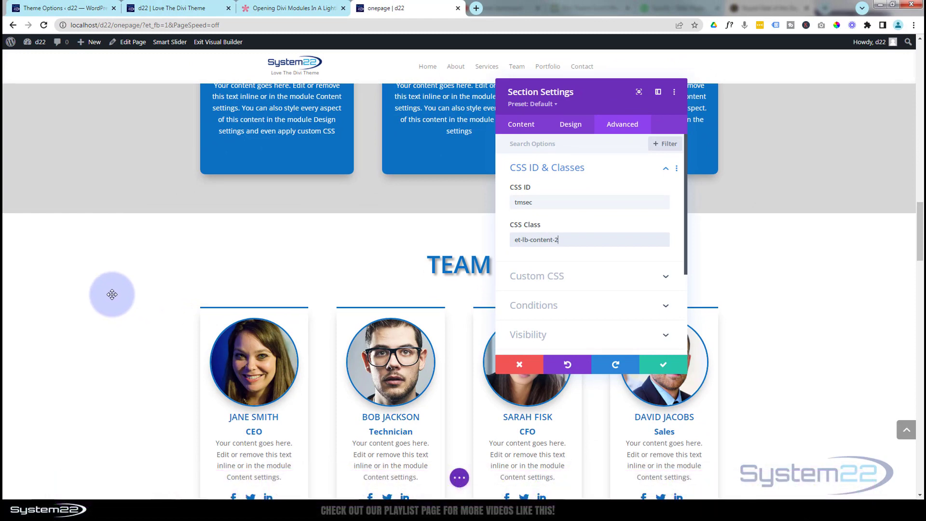
- Make the Team section background black at about 0.19 opacity, rgba(0,0,0,0.19), and save
click(525, 126)
click(574, 197)
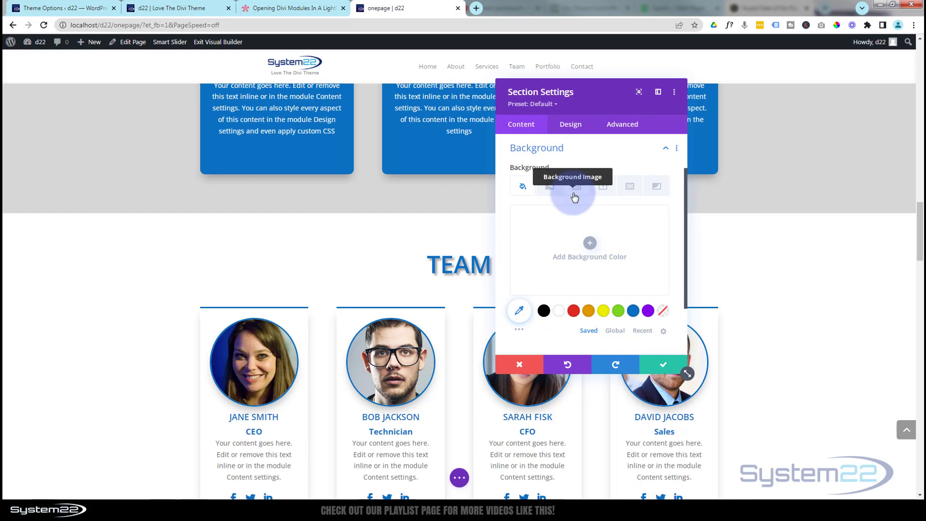
click(544, 311)
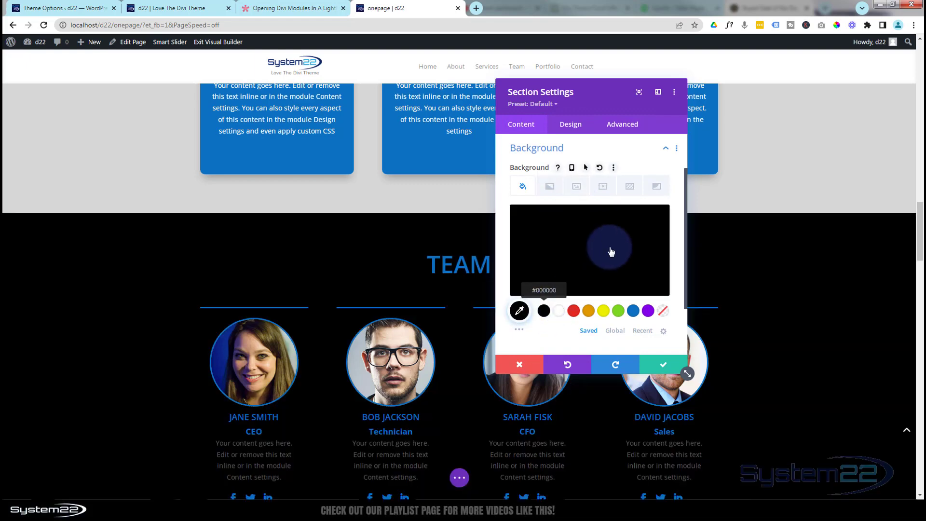
click(609, 256)
click(658, 222)
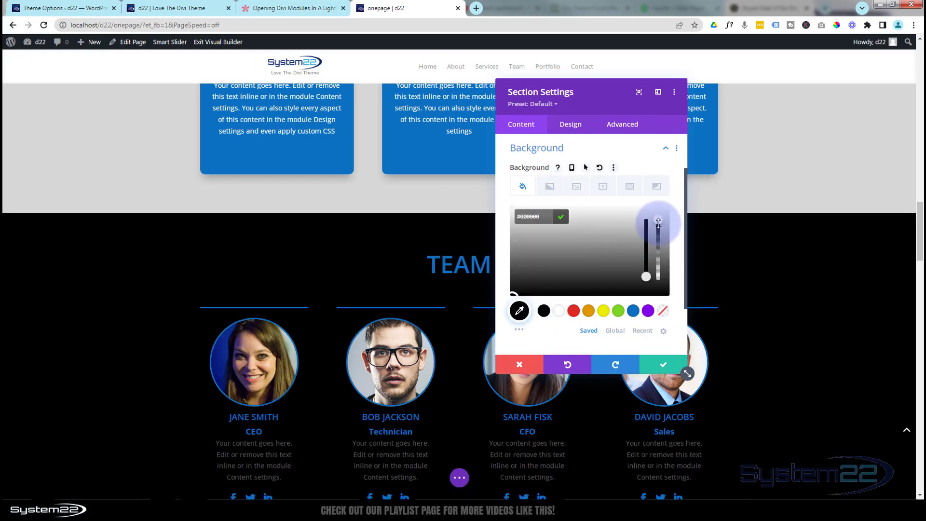
drag(660, 236, 662, 269)
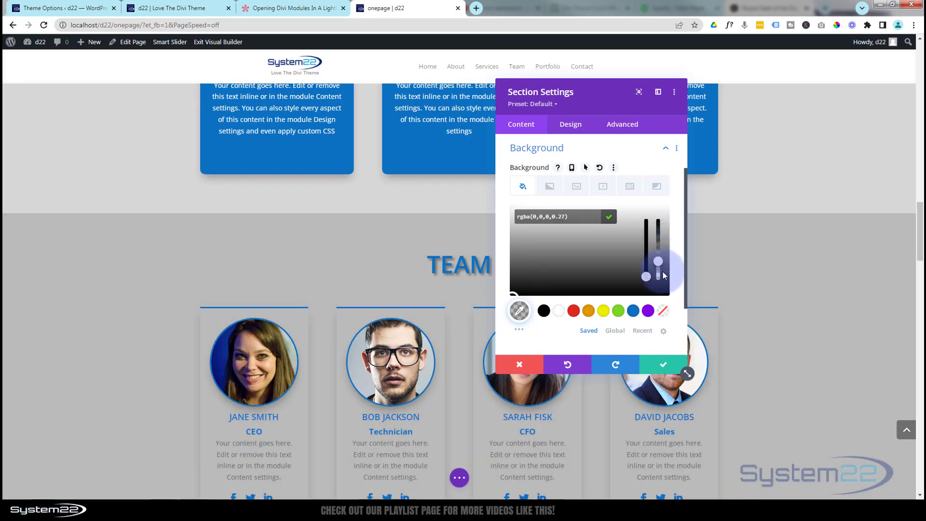
drag(663, 275, 664, 278)
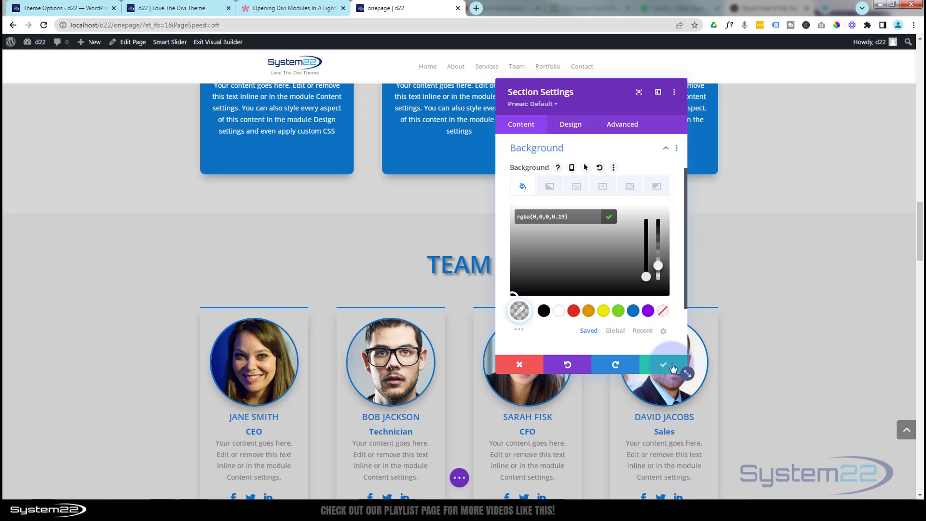
click(673, 368)
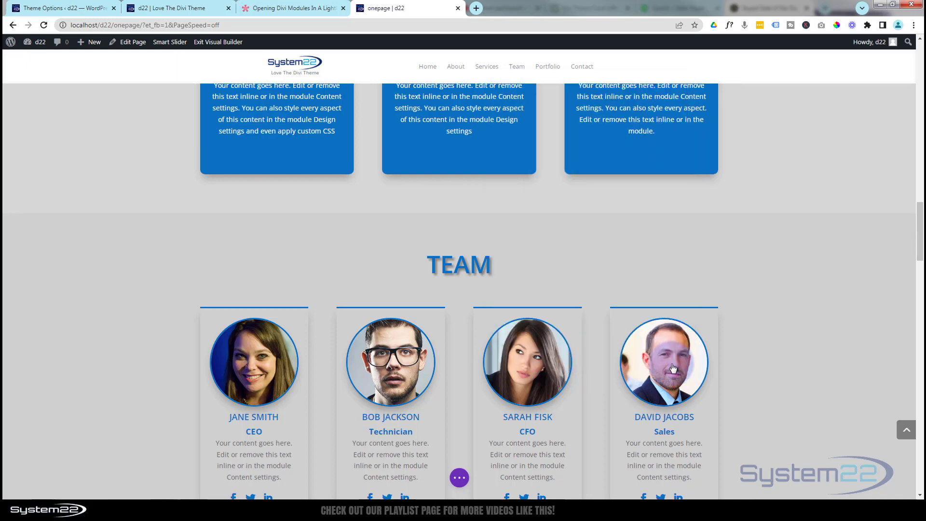
- In the help article, select the full lightbox Custom CSS code block
click(282, 10)
scroll(326, 237, down, 3)
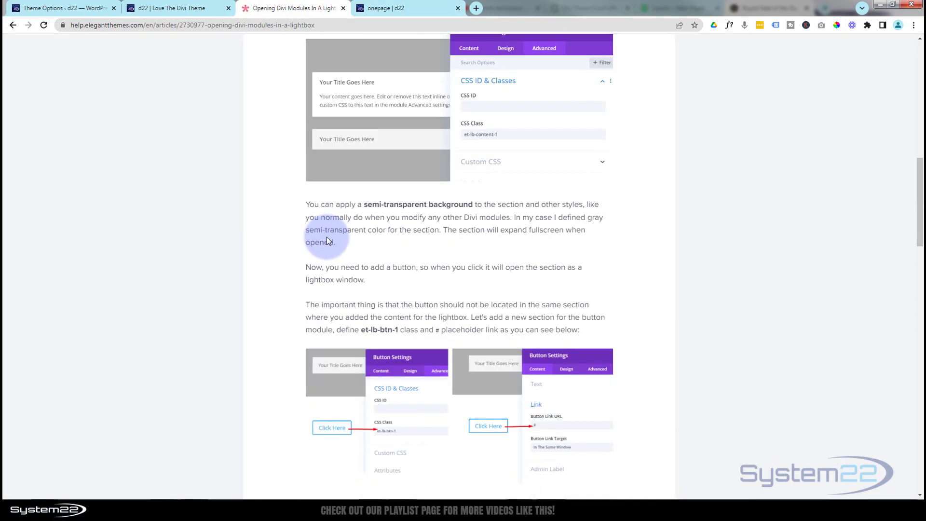
scroll(326, 236, down, 8)
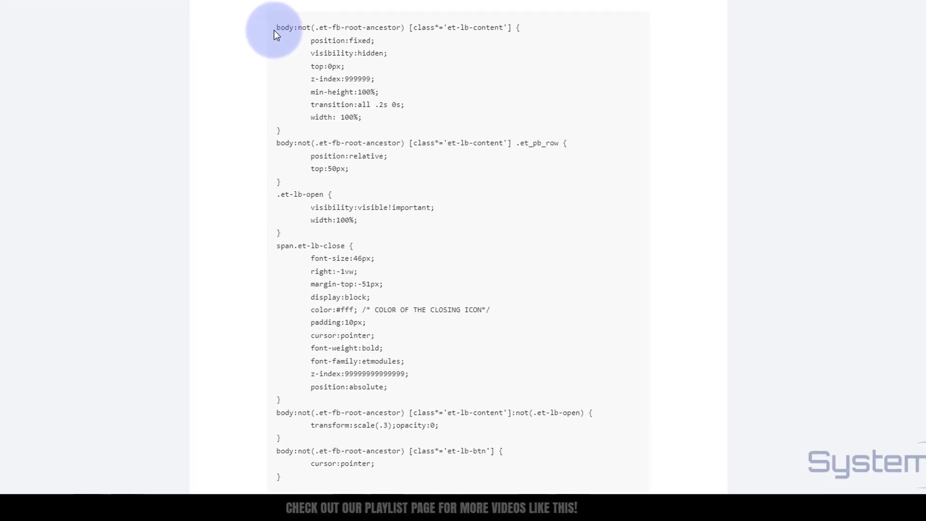
scroll(242, 91, down, 2)
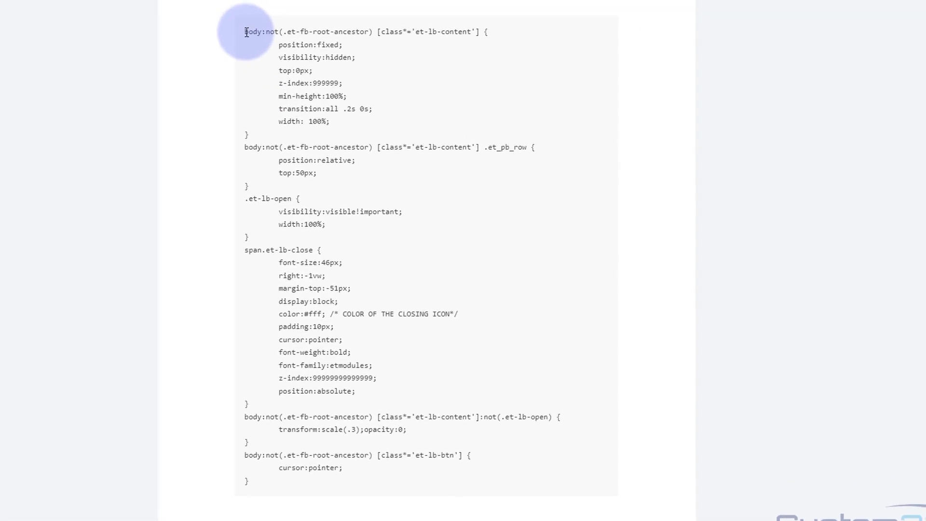
drag(257, 7, 364, 457)
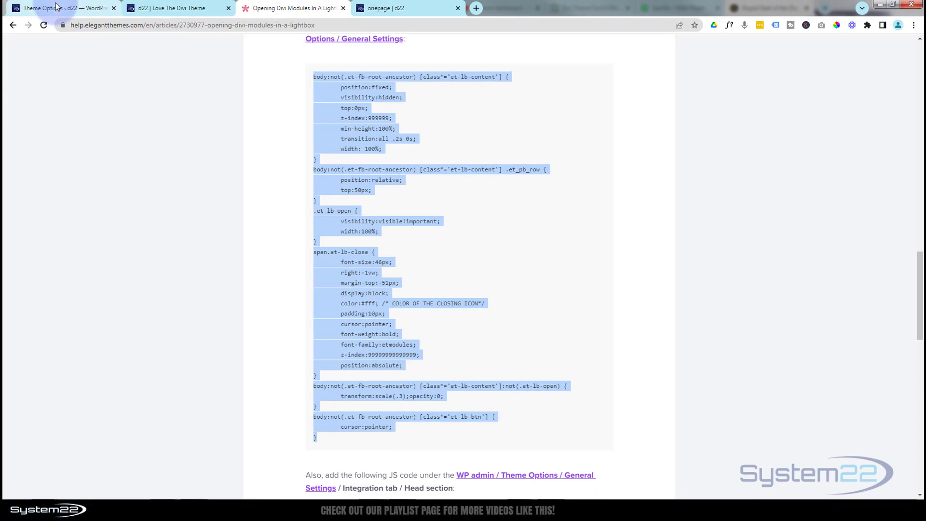
- Open Divi Theme Options' General settings and scroll to the Custom CSS box
click(57, 6)
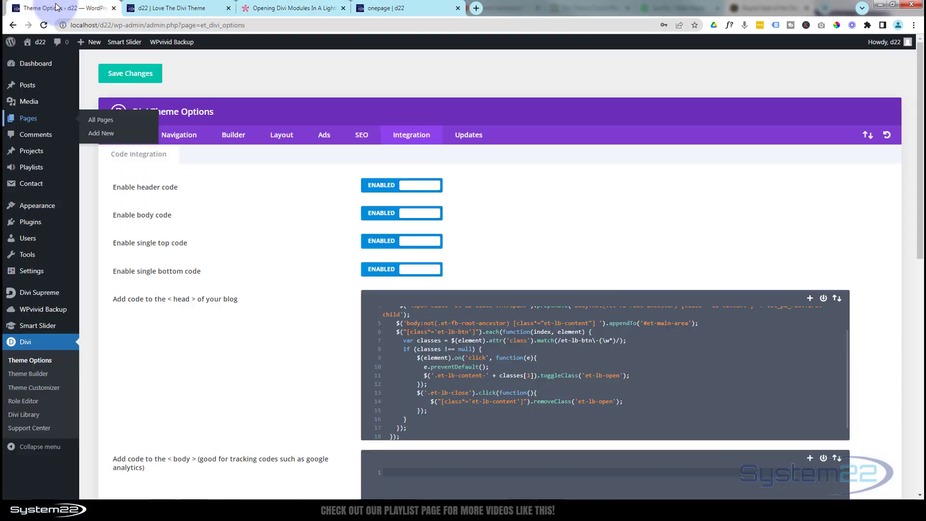
mouse_move(43, 66)
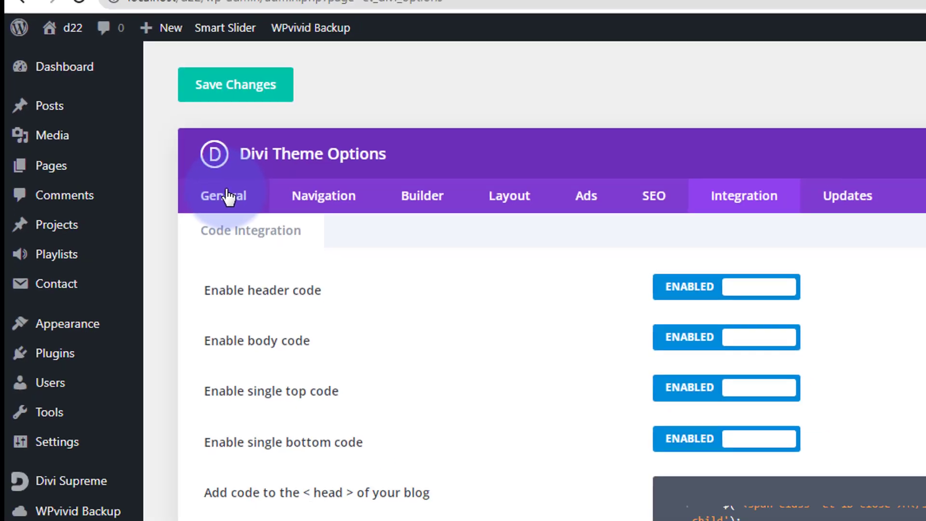
click(297, 240)
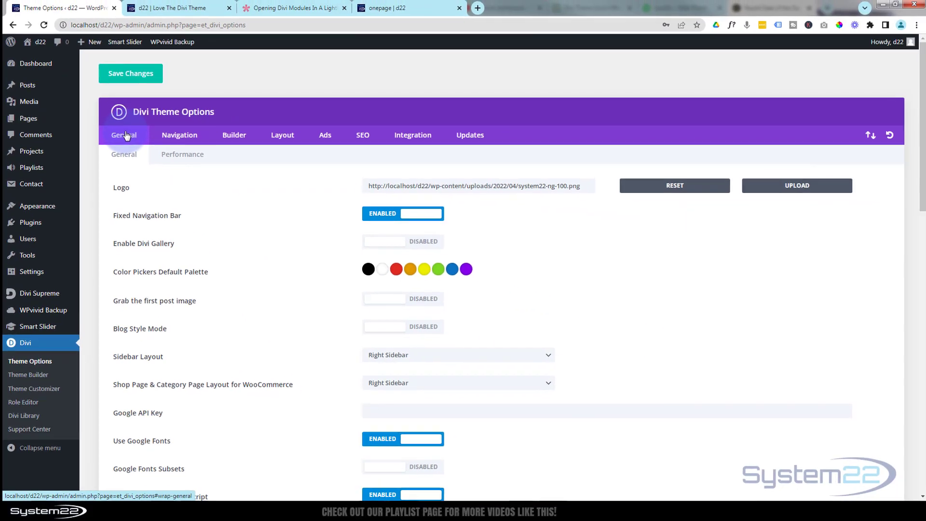
scroll(296, 247, down, 15)
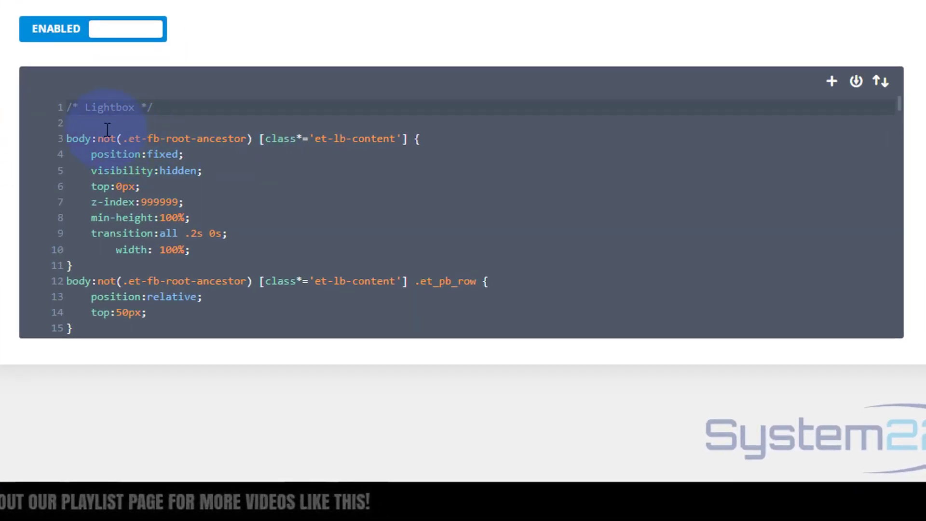
- Replace the old lightbox rules with the pasted lightbox CSS under the Lightbox comment and save
drag(68, 139, 192, 177)
key(BackSpace)
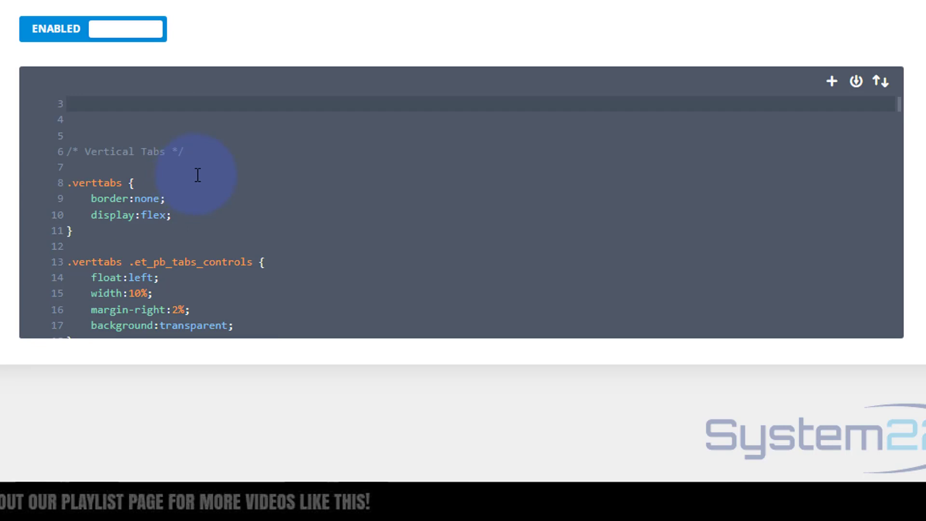
scroll(198, 174, up, 1)
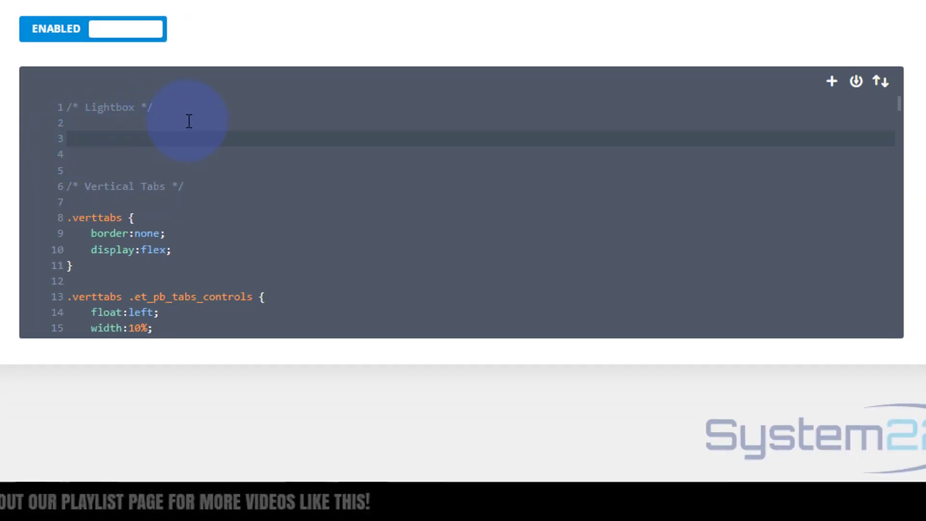
key(ctrl+v)
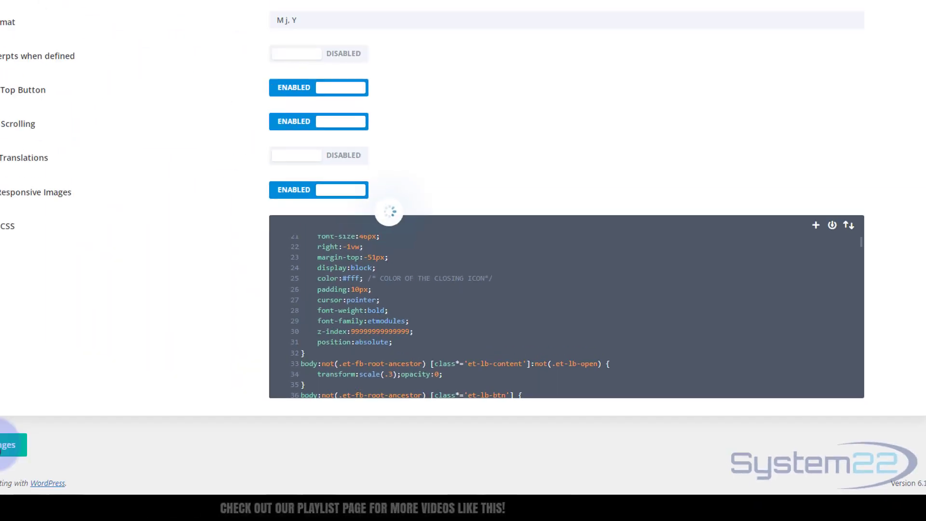
click(135, 458)
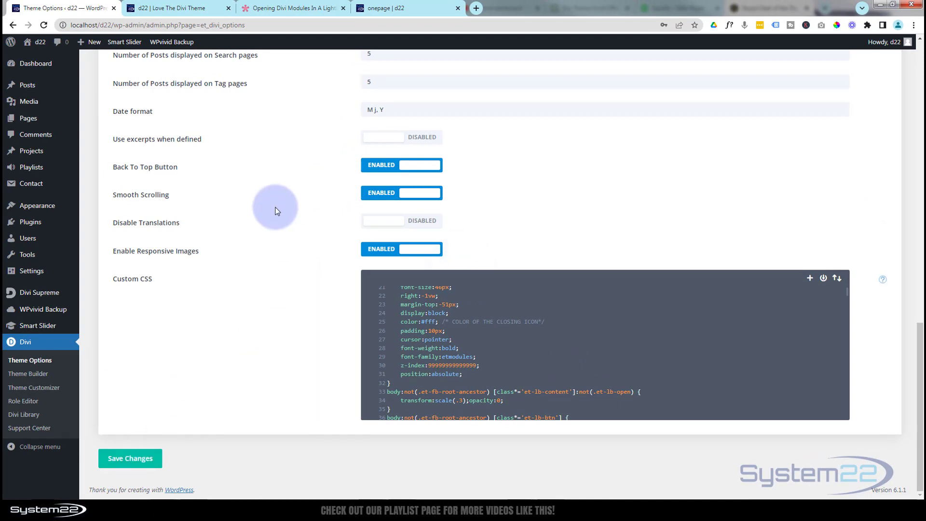
- In the help article, select the entire jQuery lightbox script meant for the Head section
click(308, 7)
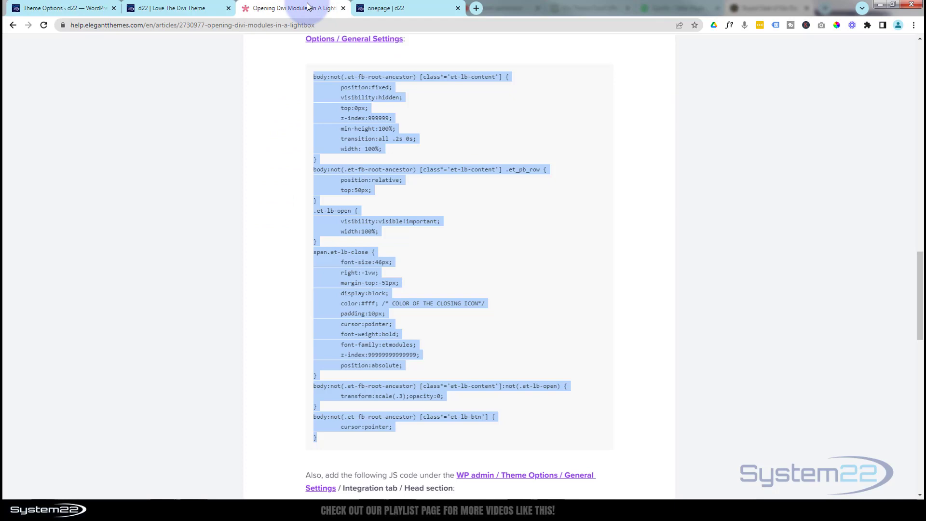
click(273, 206)
scroll(276, 206, down, 6)
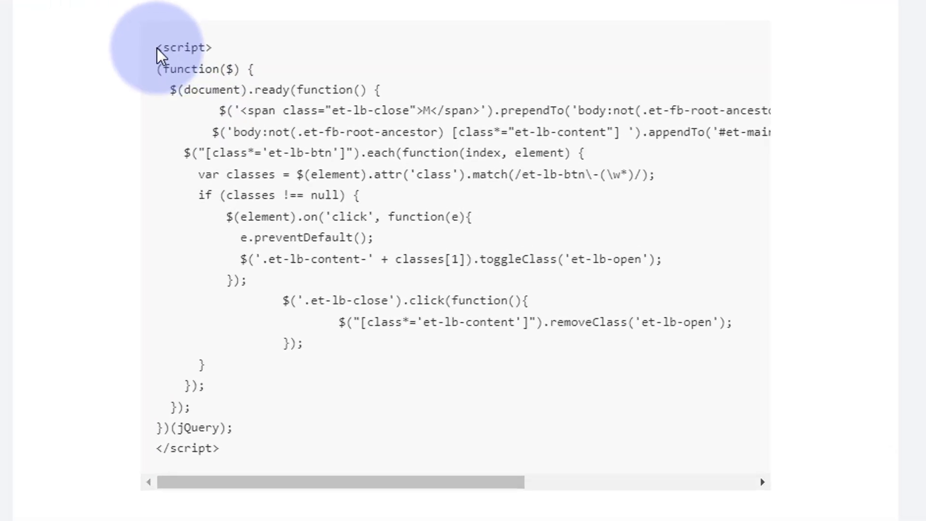
drag(314, 143, 335, 158)
drag(196, 77, 271, 445)
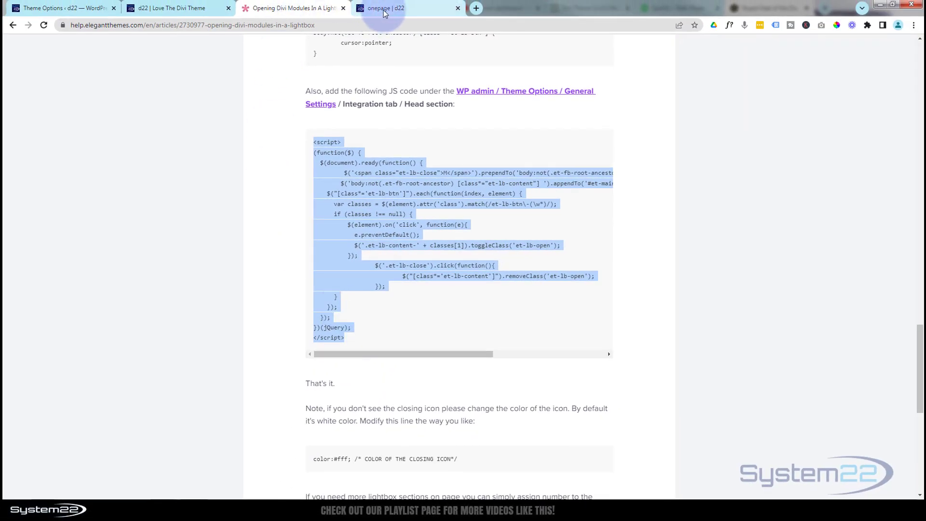
mouse_move(384, 13)
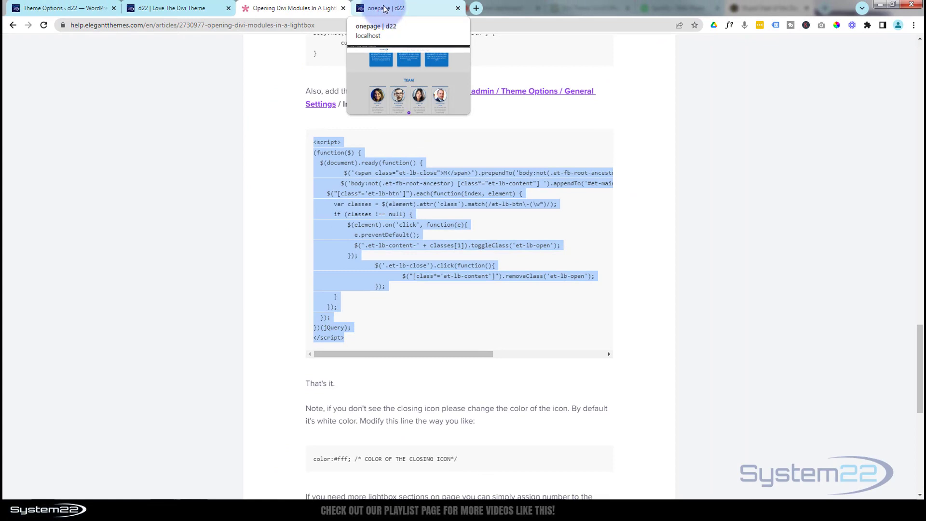
- Save the lightbox jQuery script in Theme Options' Integration head code, then return to the onepage site
click(66, 10)
scroll(265, 201, up, 5)
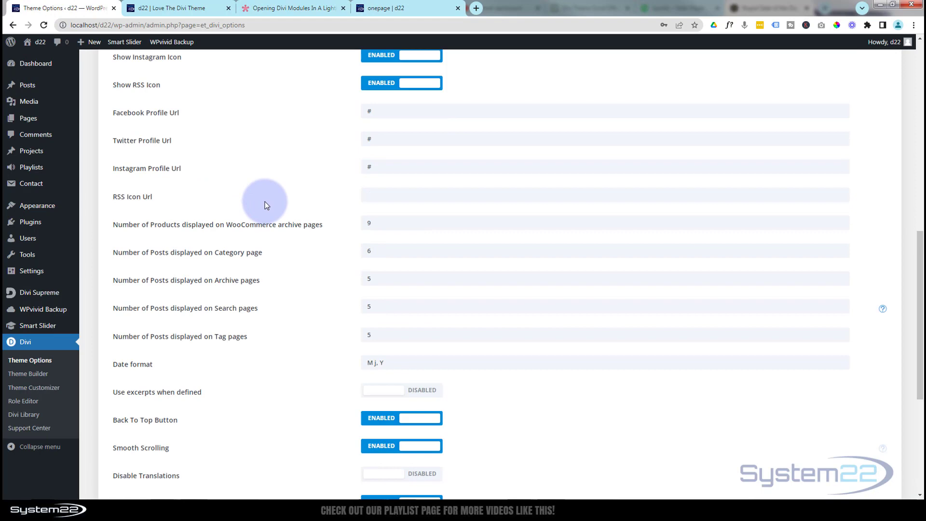
scroll(266, 205, up, 10)
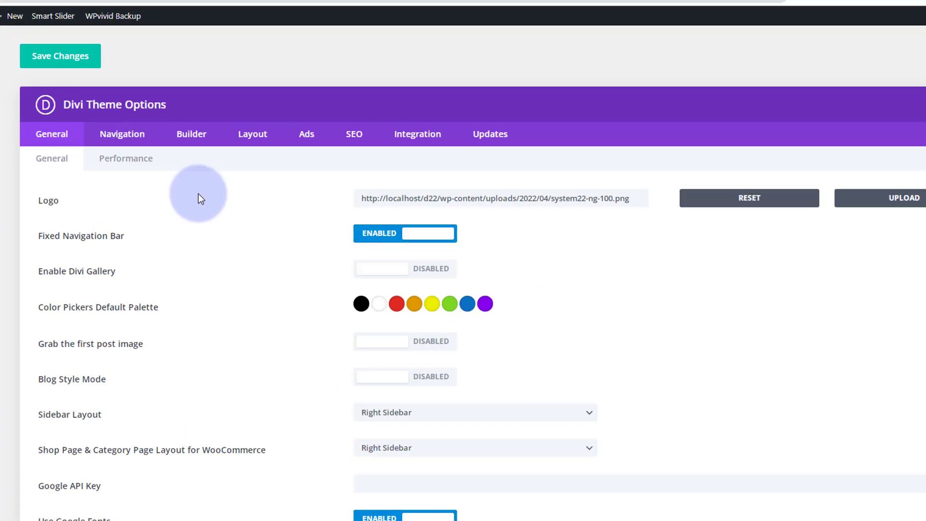
click(432, 134)
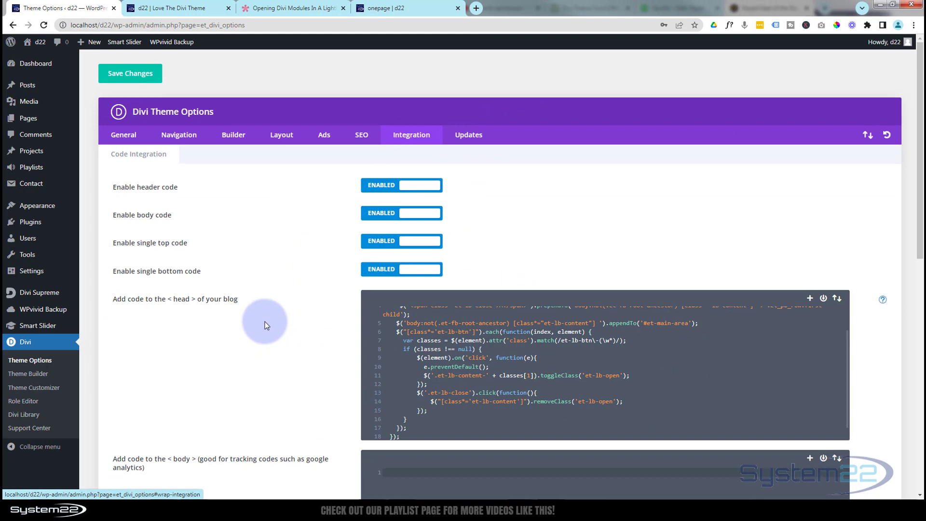
scroll(264, 325, down, 1)
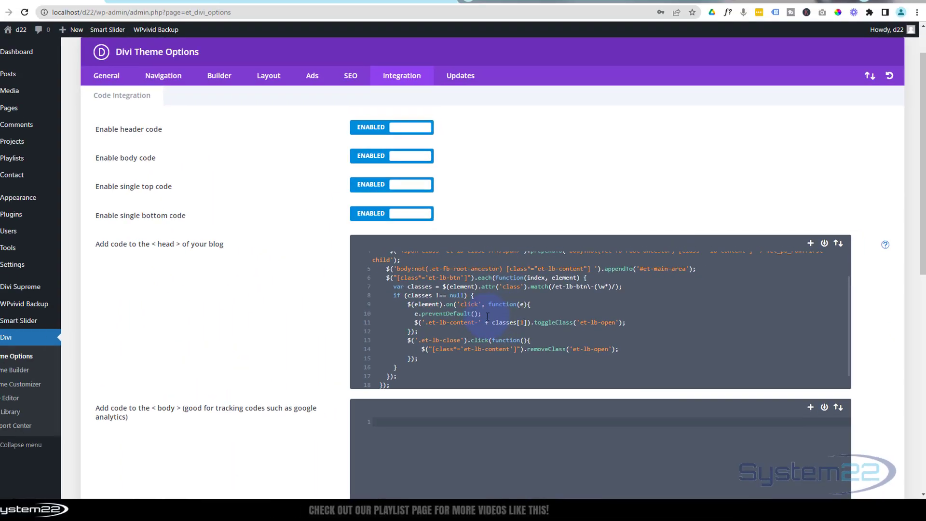
scroll(310, 335, up, 1)
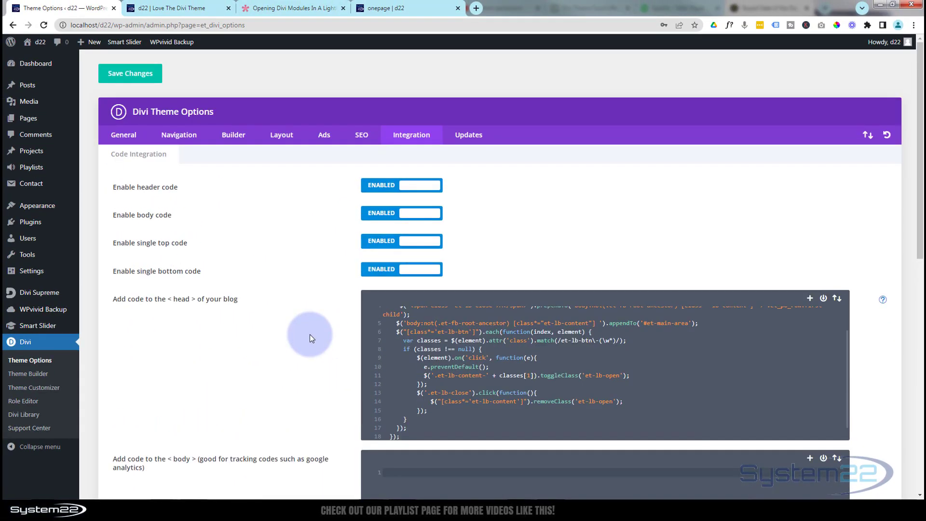
click(131, 77)
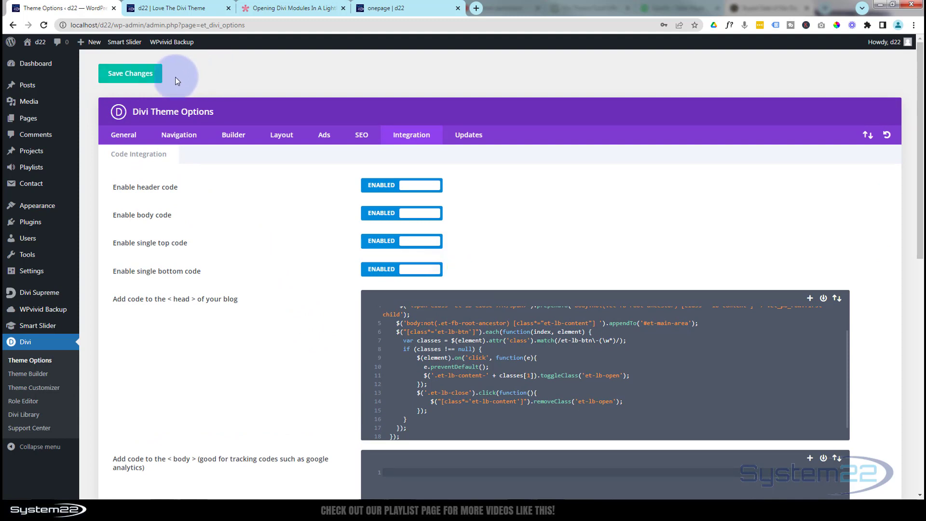
click(410, 9)
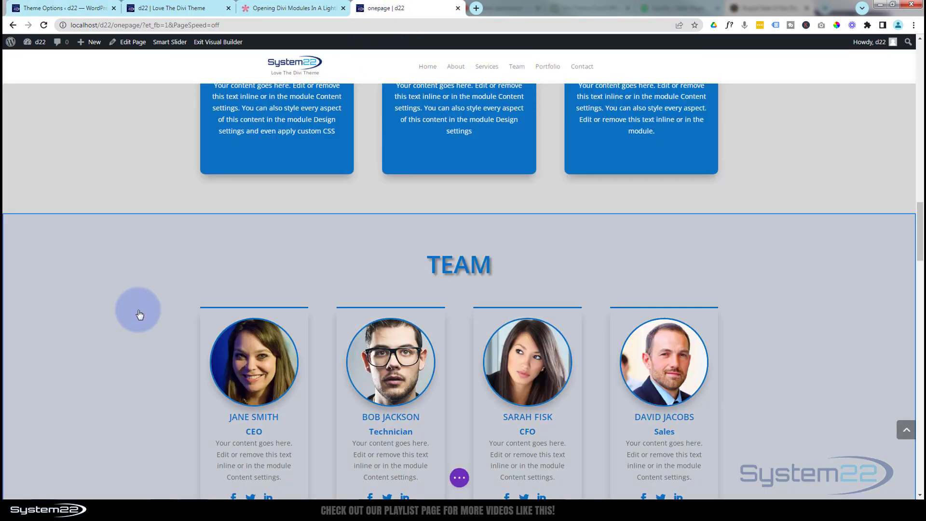
- Relabel the first button 'Click Here 1' and centre-align it
scroll(138, 314, up, 2)
scroll(140, 289, up, 10)
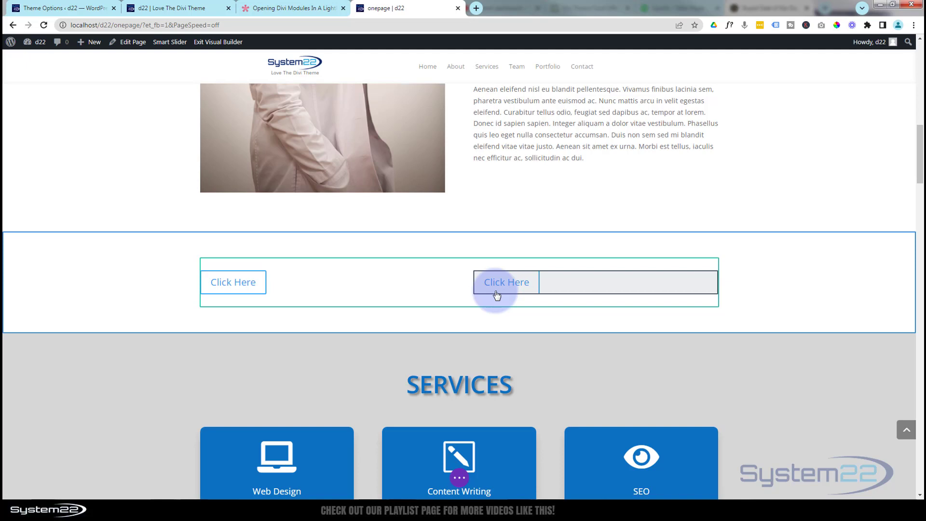
scroll(463, 294, up, 1)
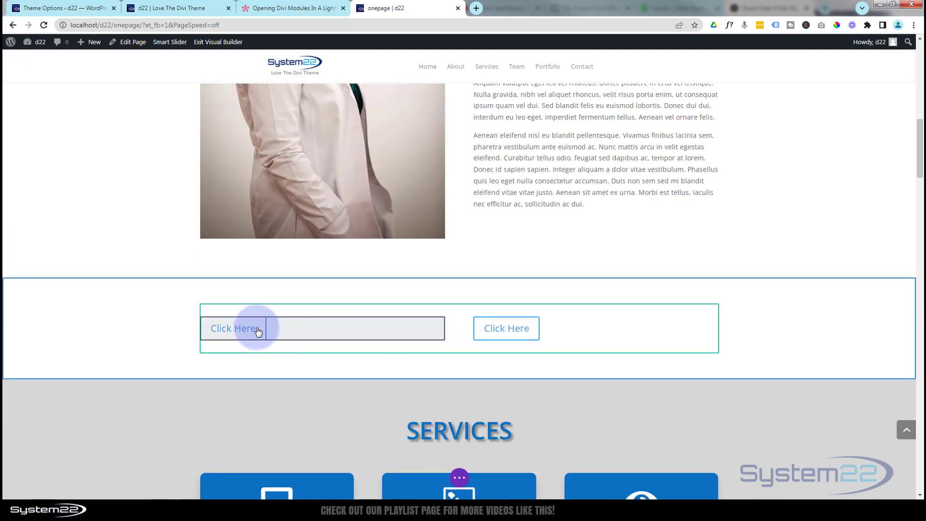
mouse_move(241, 328)
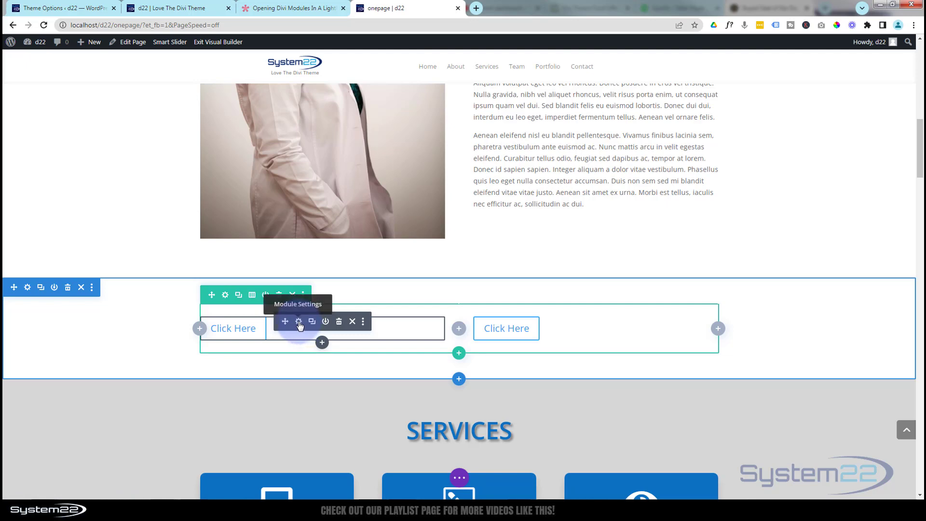
click(299, 322)
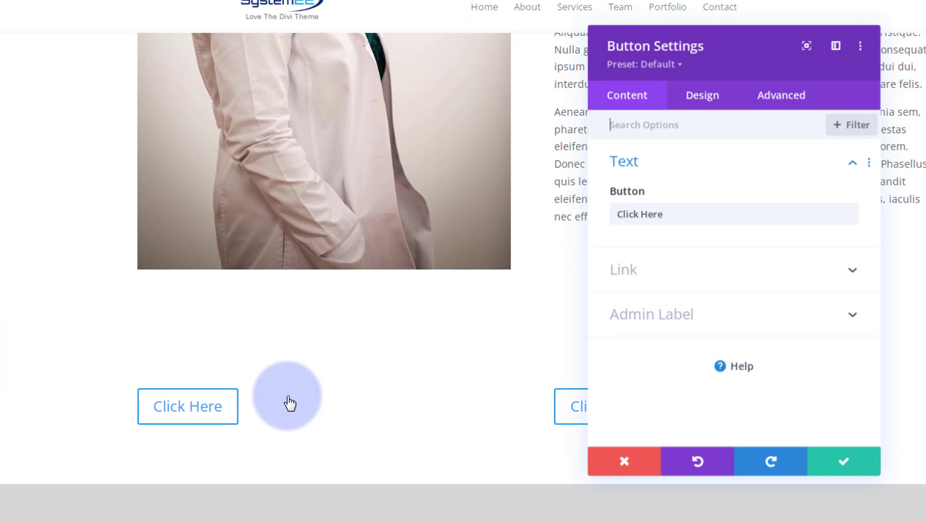
click(665, 275)
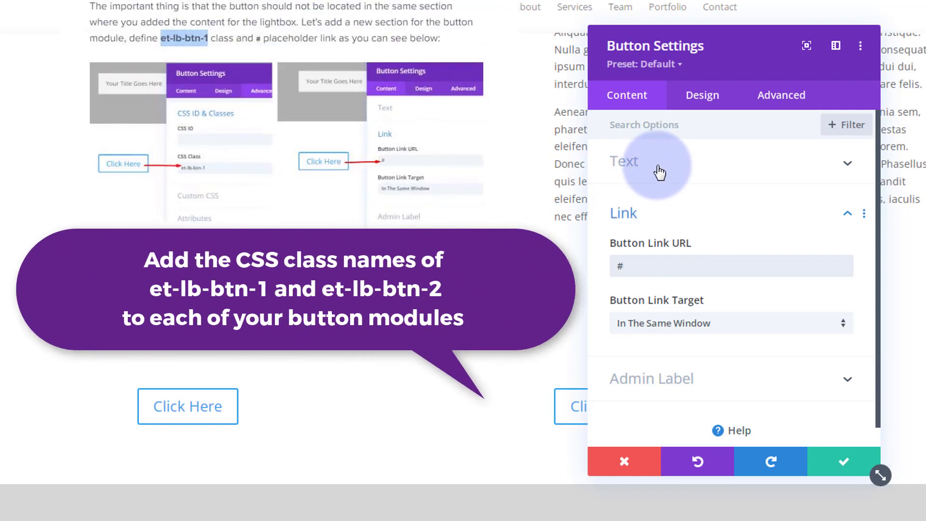
click(658, 169)
click(675, 212)
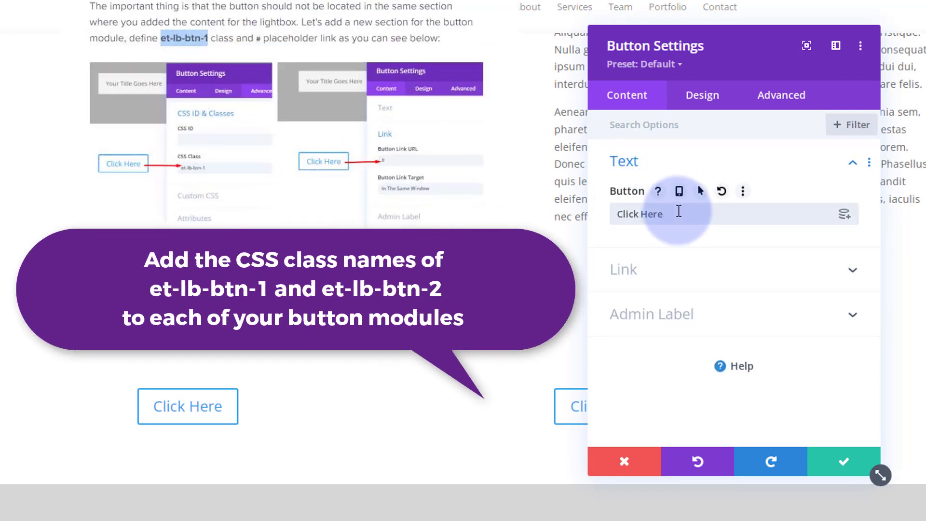
text(1)
click(709, 101)
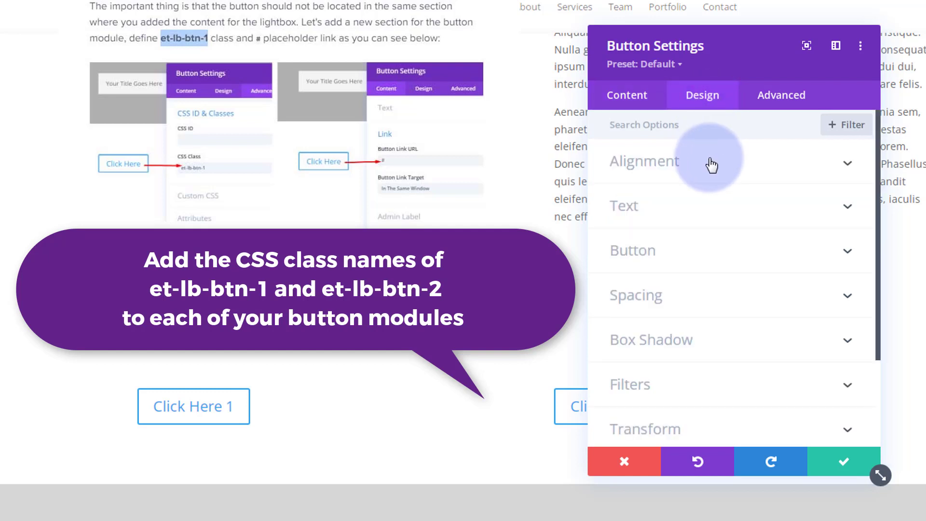
click(711, 165)
click(731, 213)
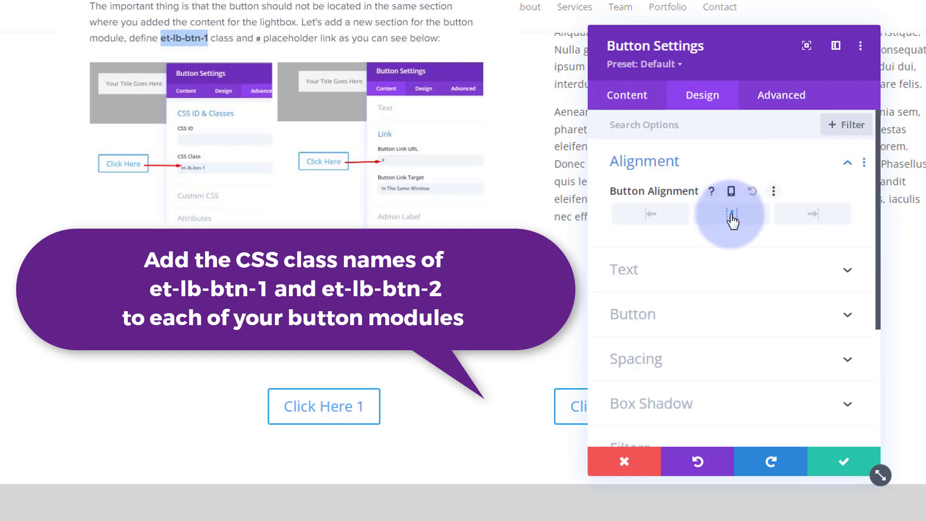
click(847, 463)
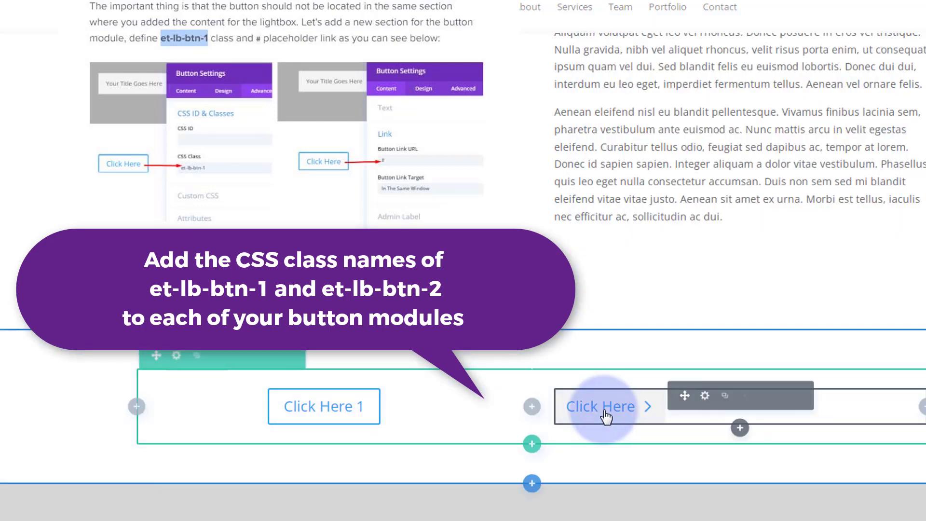
- Relabel the second button 'Click Here 2', set its link URL to #, and centre-align it
click(704, 396)
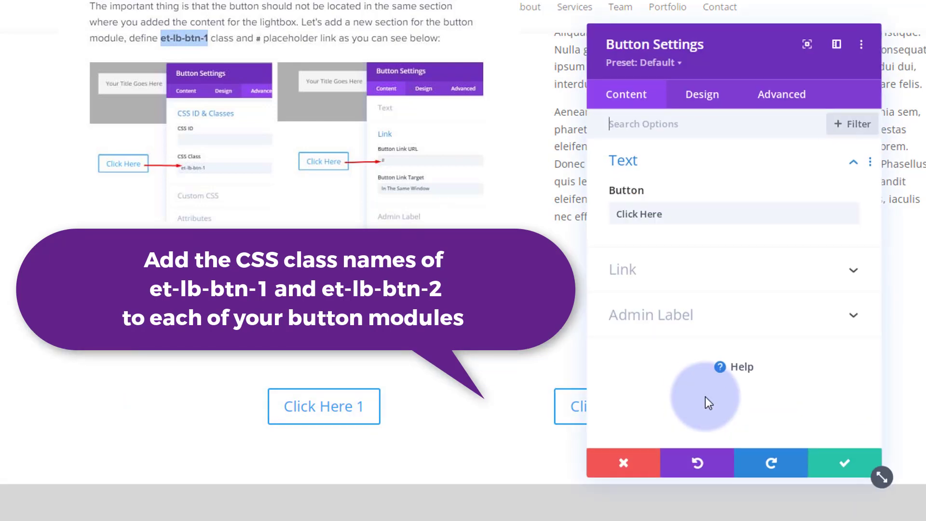
click(669, 214)
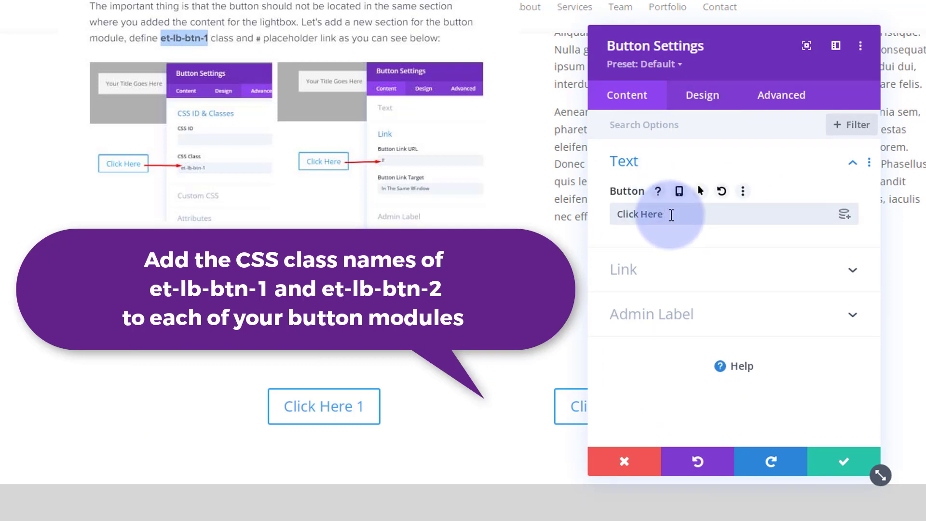
text(2)
click(675, 269)
click(636, 248)
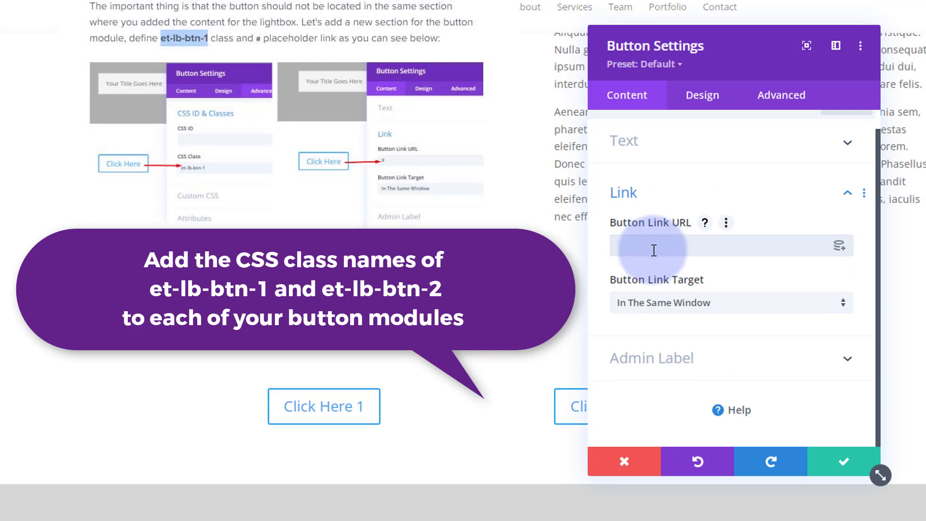
click(698, 96)
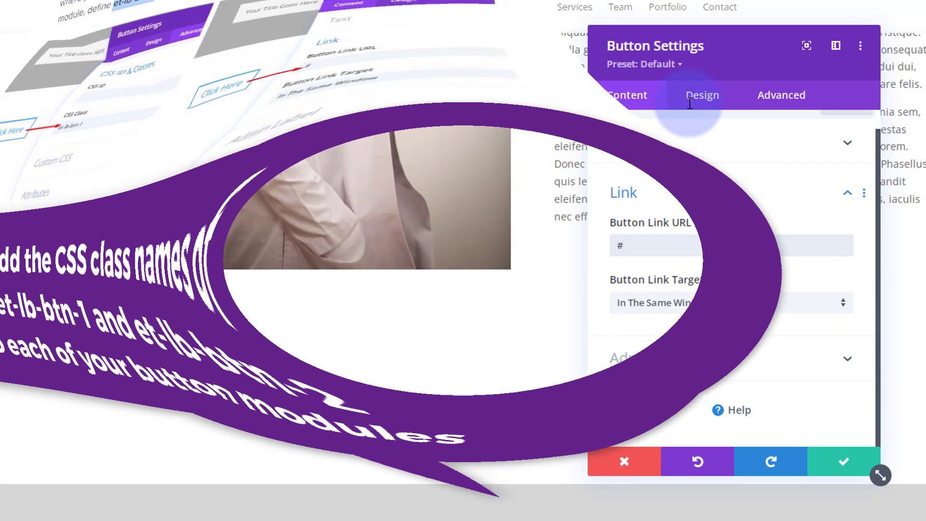
click(722, 163)
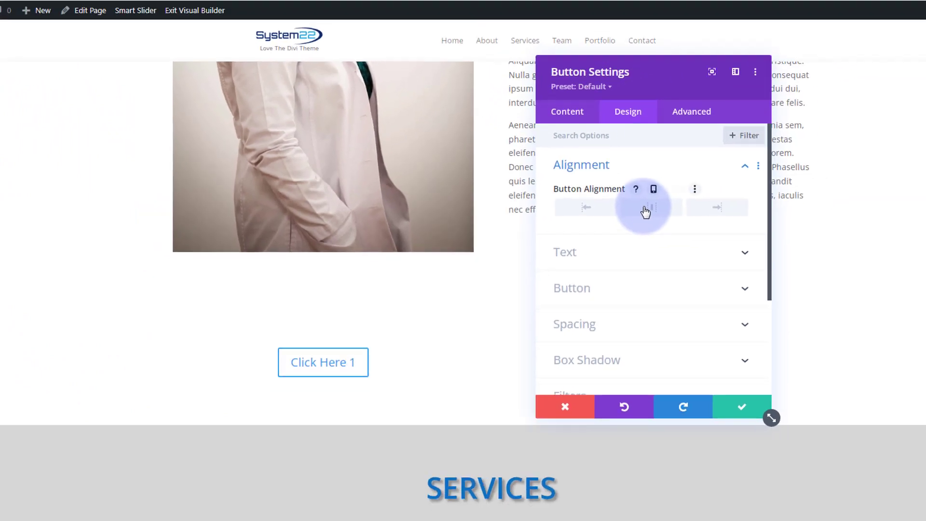
click(645, 210)
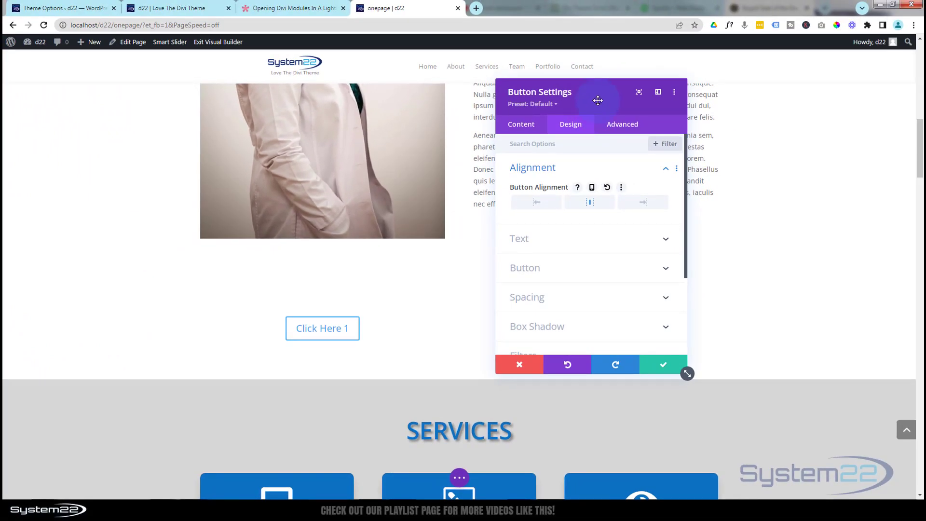
drag(597, 100, 703, 101)
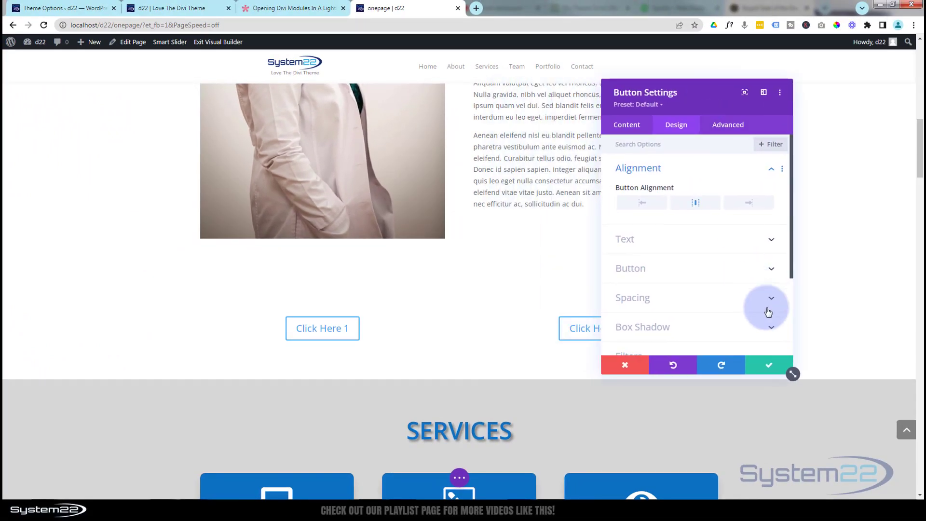
- Confirm the Click Here 2 button settings, save the page, and return to the live onepage site
click(776, 367)
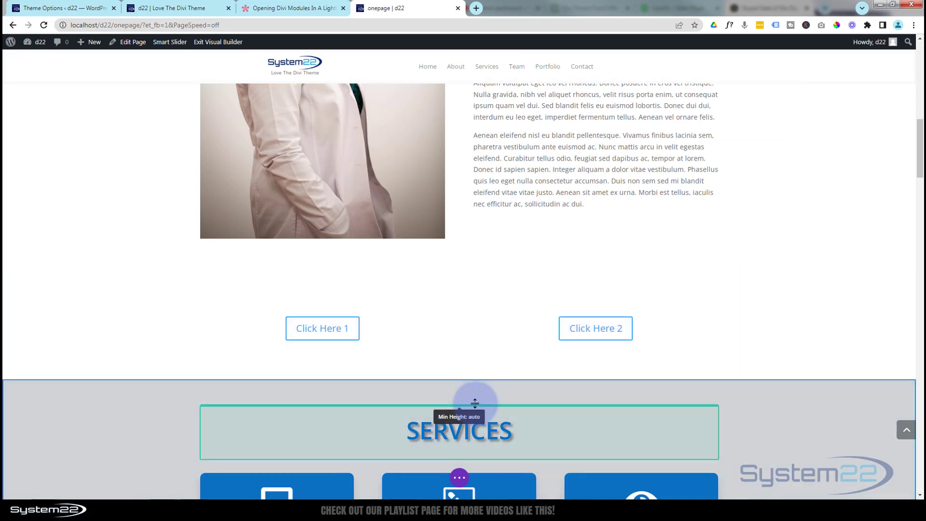
scroll(476, 407, down, 3)
scroll(476, 407, down, 10)
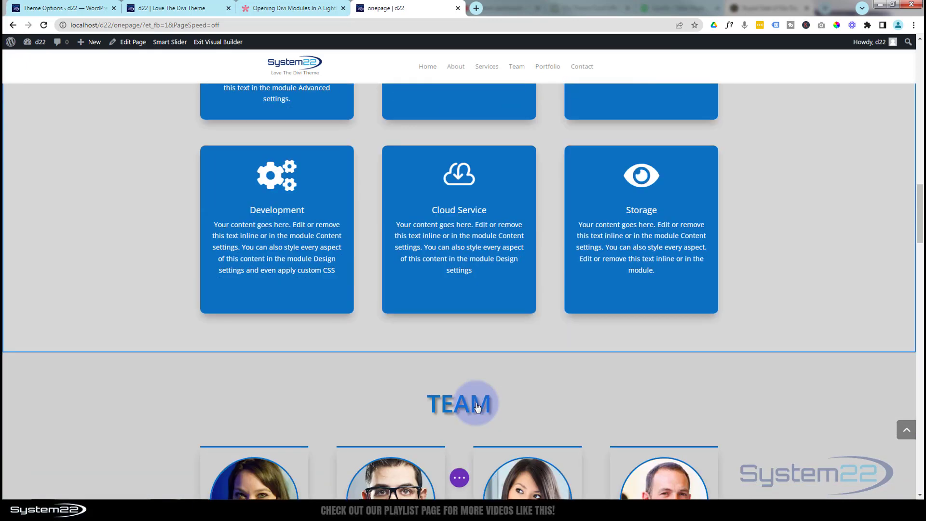
scroll(477, 407, up, 8)
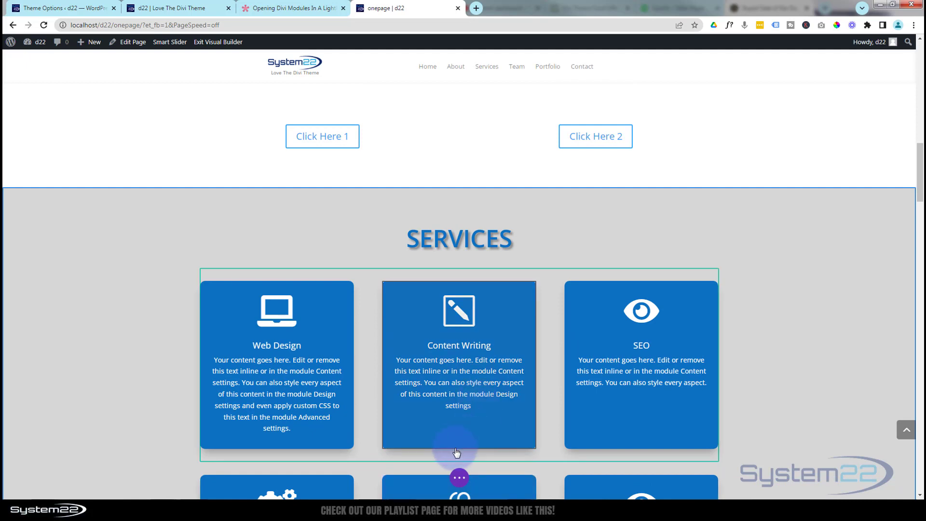
click(459, 477)
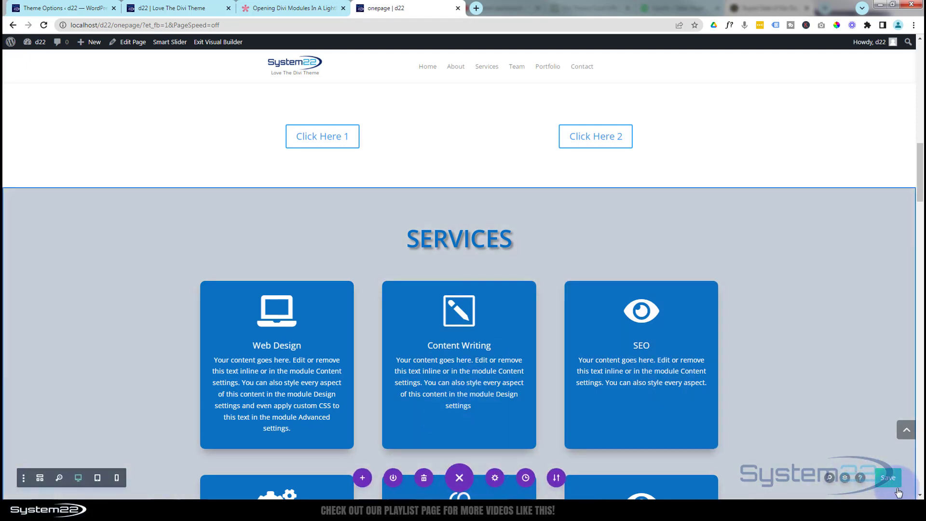
click(889, 479)
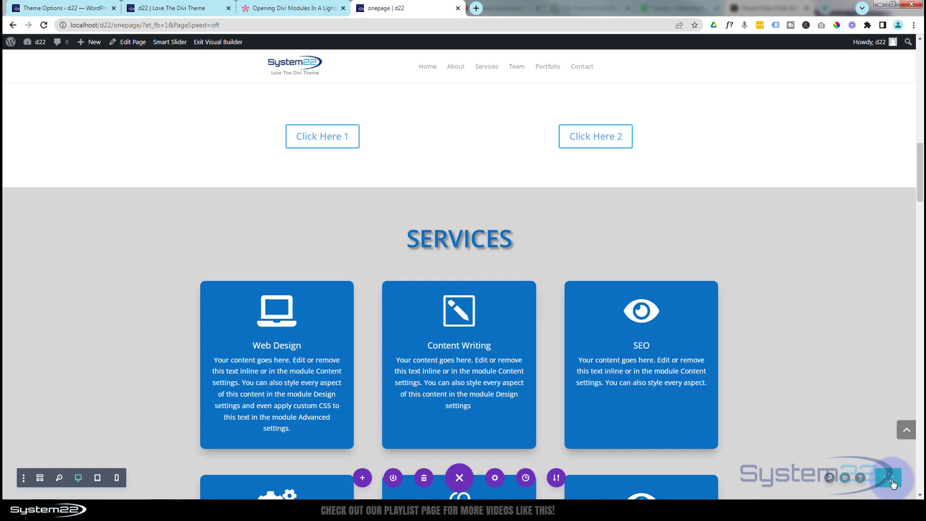
click(220, 47)
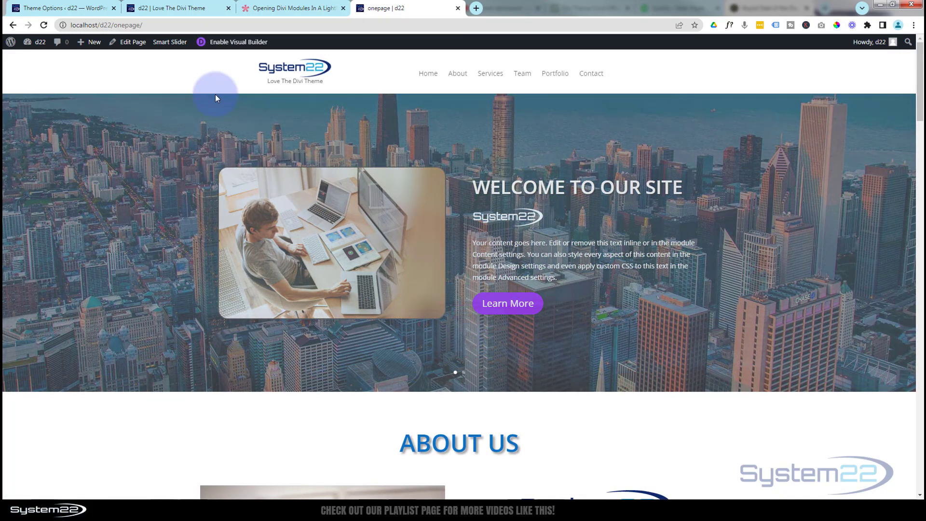
- Test Click Here 1 and Click Here 2, opening and closing the Services and Team lightboxes
scroll(216, 126, down, 7)
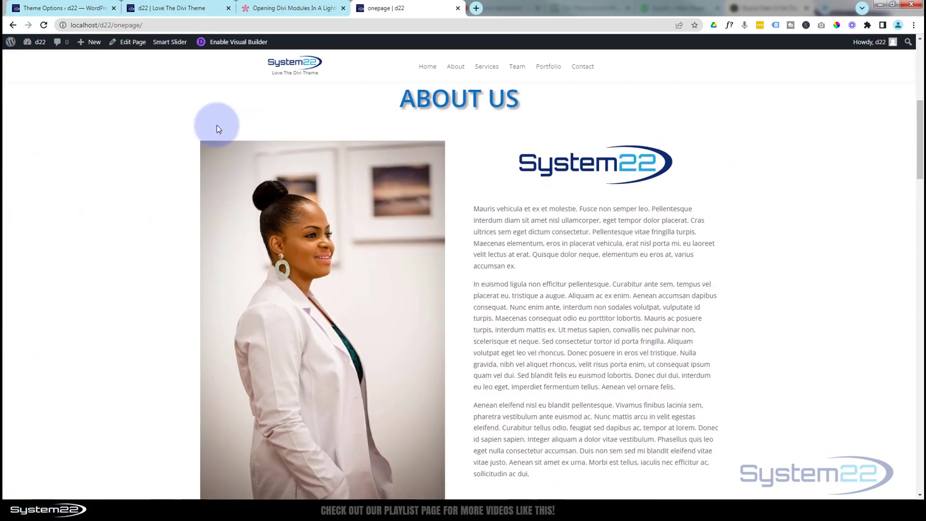
scroll(216, 127, down, 8)
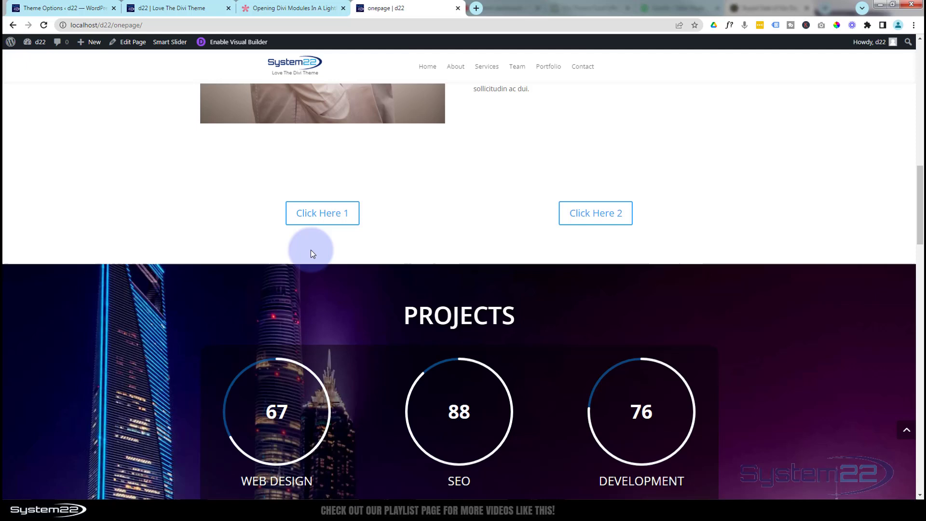
click(330, 218)
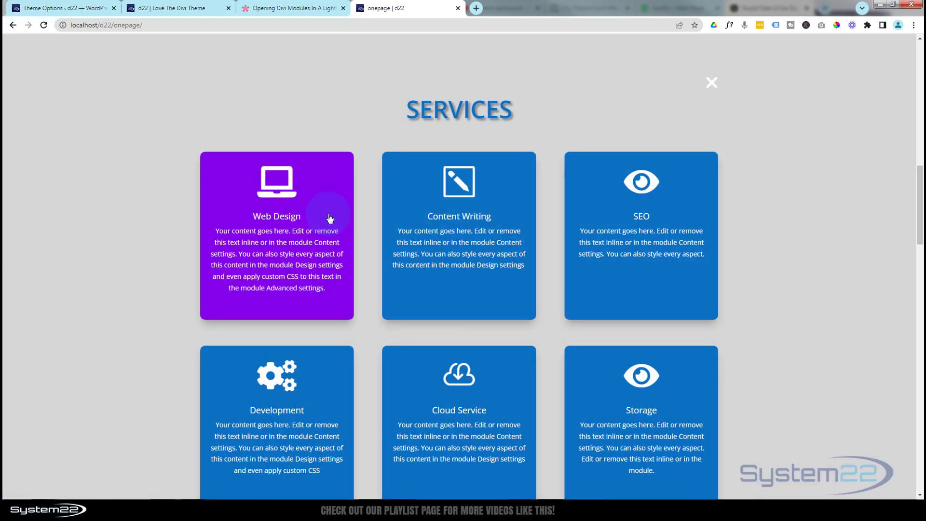
click(711, 84)
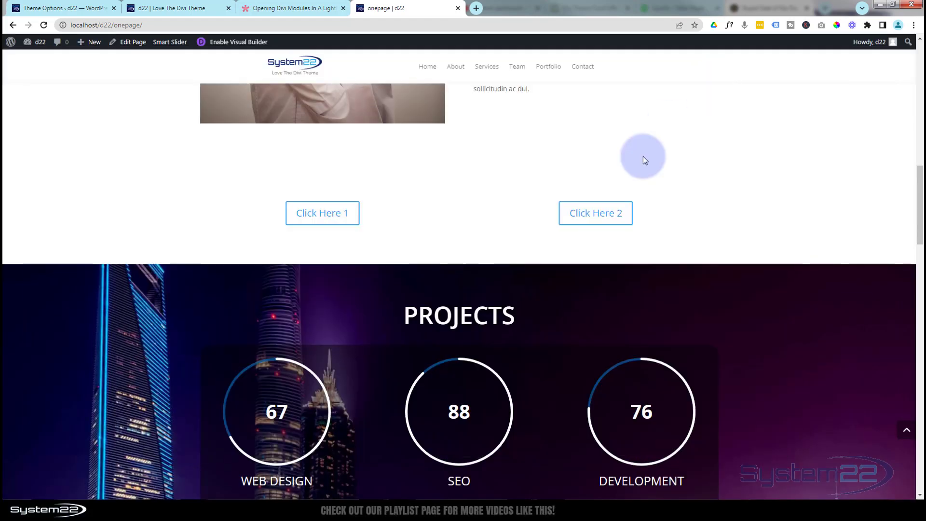
click(598, 217)
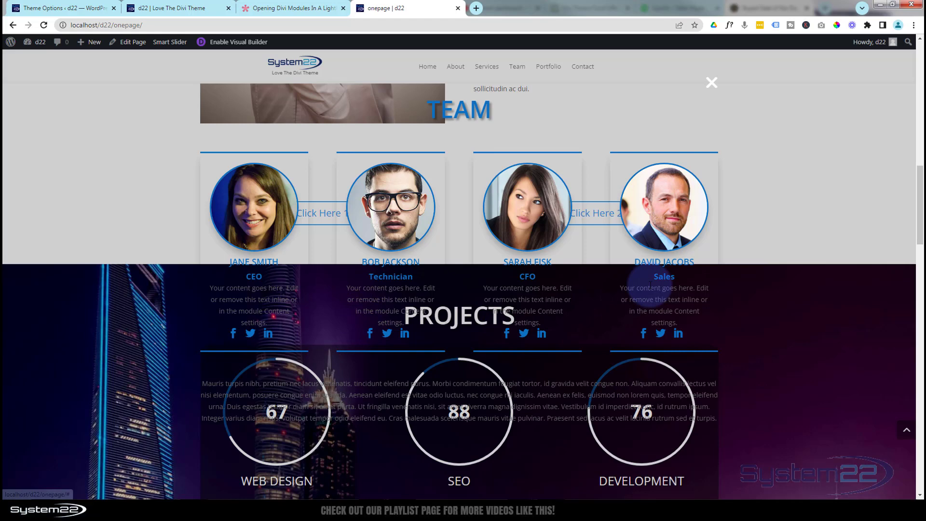
click(711, 84)
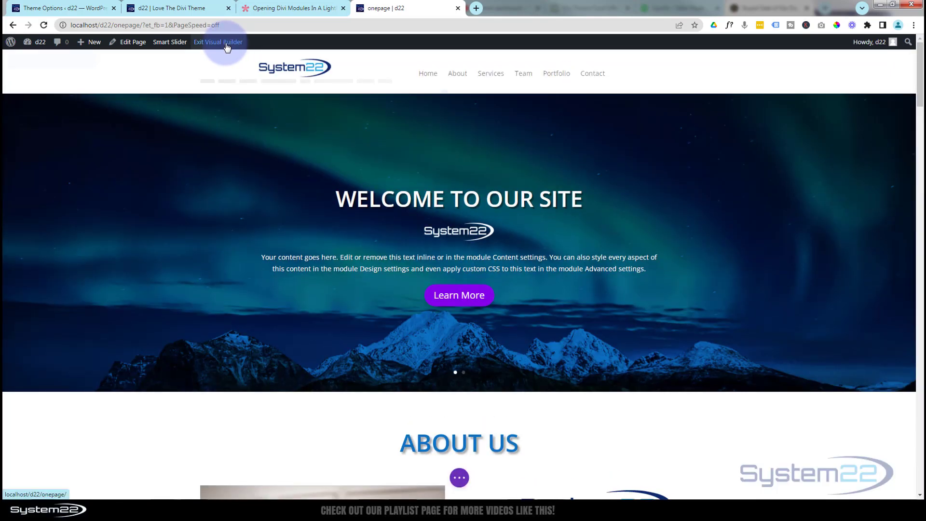
- Change the button row to three columns and drag a duplicate of Click Here 2 into column three
scroll(284, 187, down, 5)
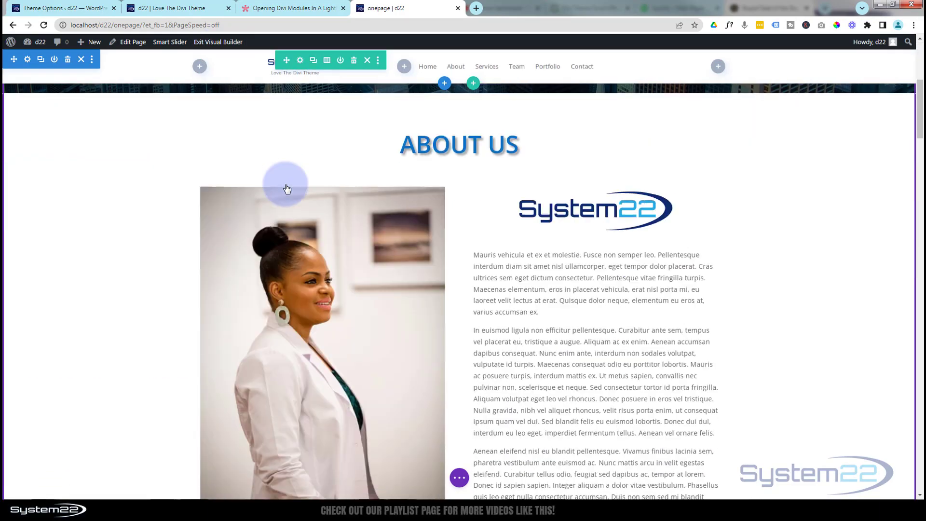
scroll(286, 188, down, 7)
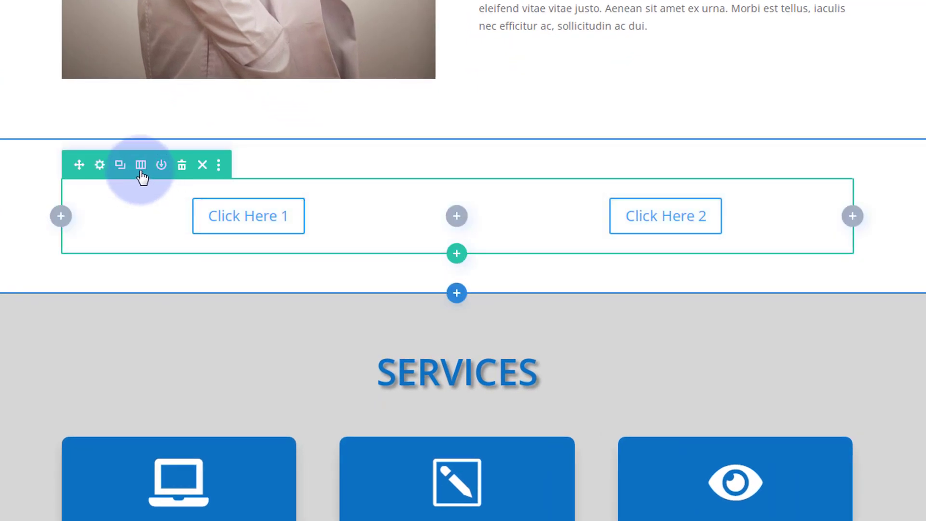
click(140, 165)
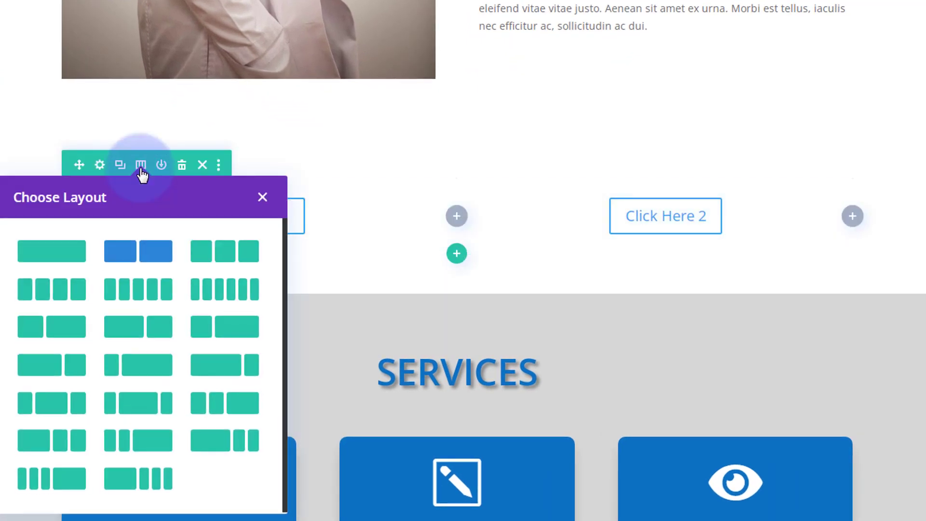
click(223, 257)
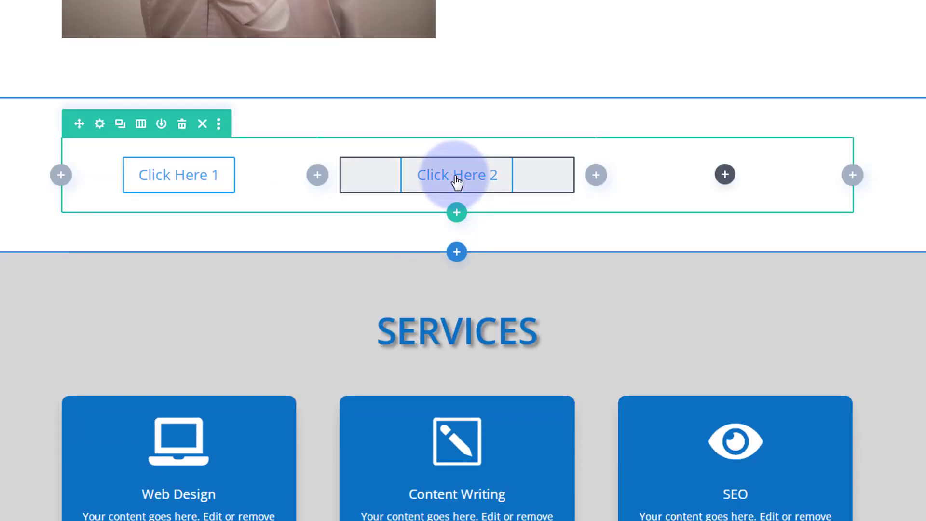
mouse_move(455, 182)
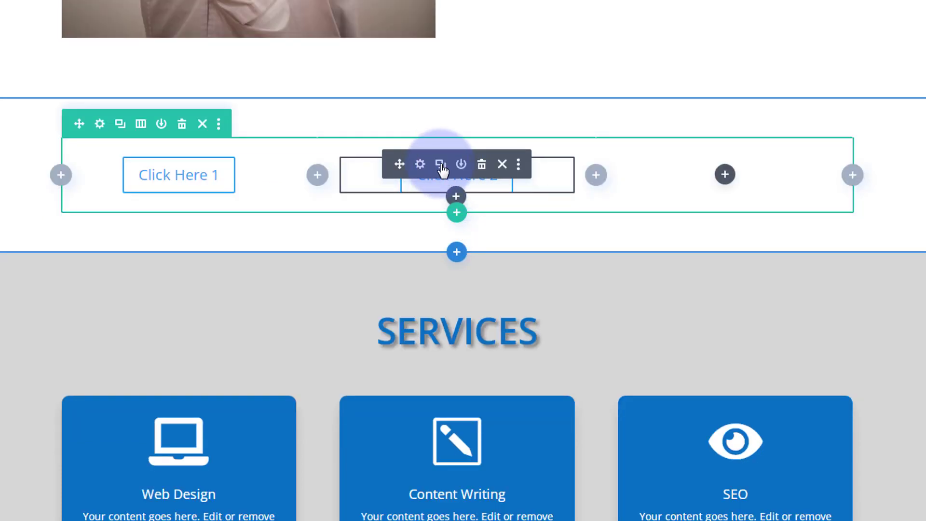
click(440, 165)
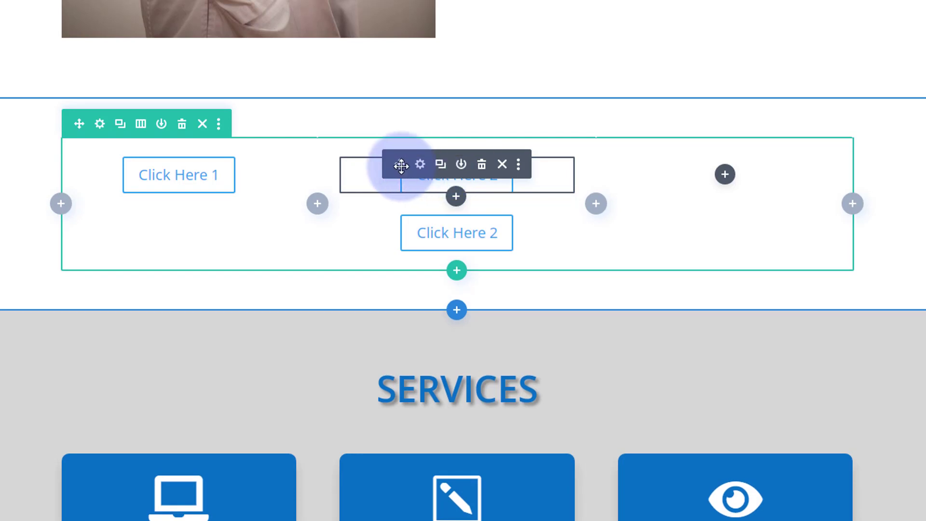
drag(407, 164, 711, 142)
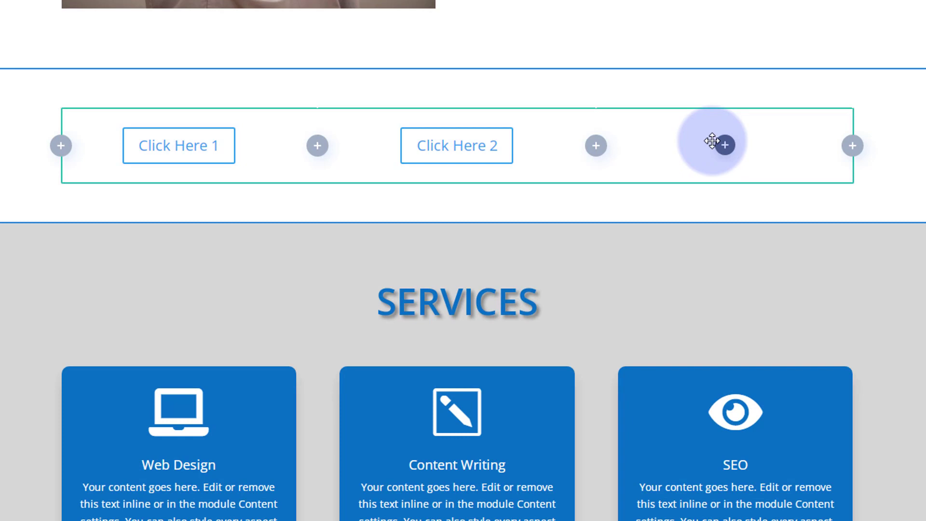
scroll(717, 144, down, 1)
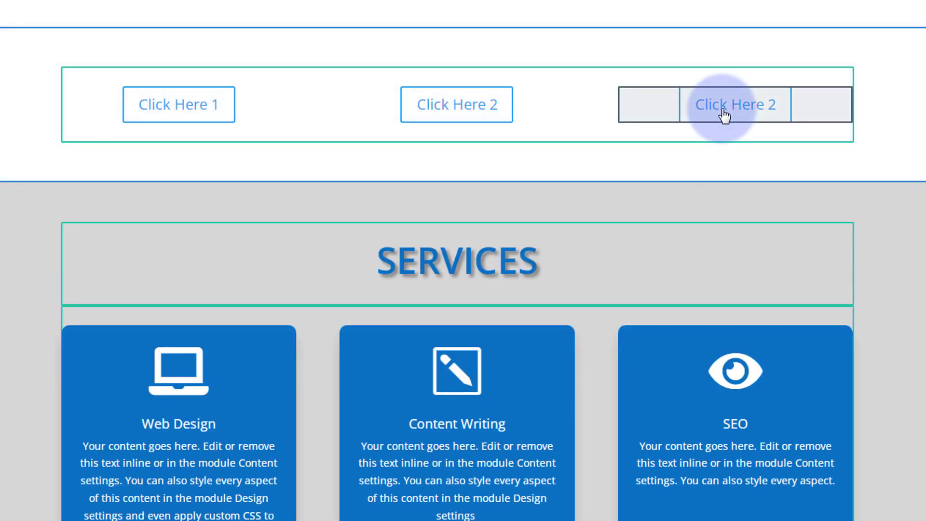
- Rename the third button 'Click Here 3', change its CSS class to et-lb-btn-3, and save
mouse_move(726, 120)
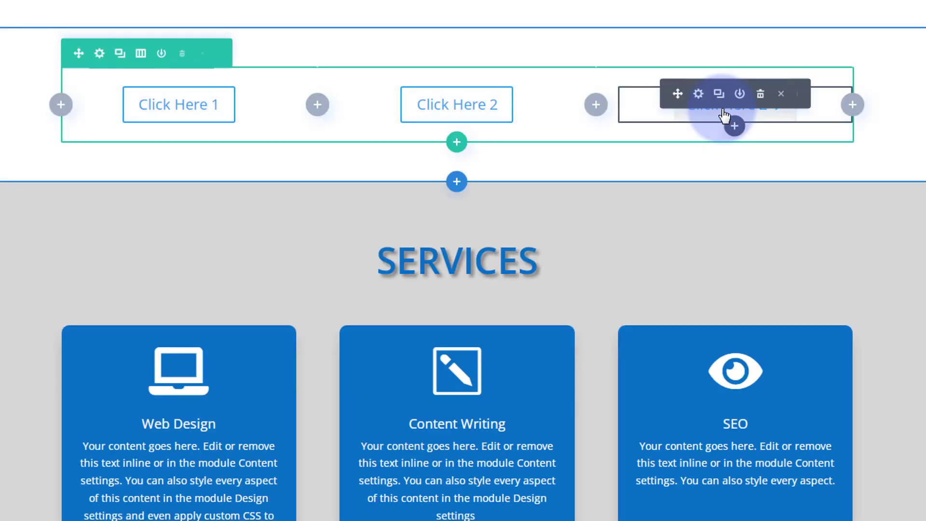
click(698, 100)
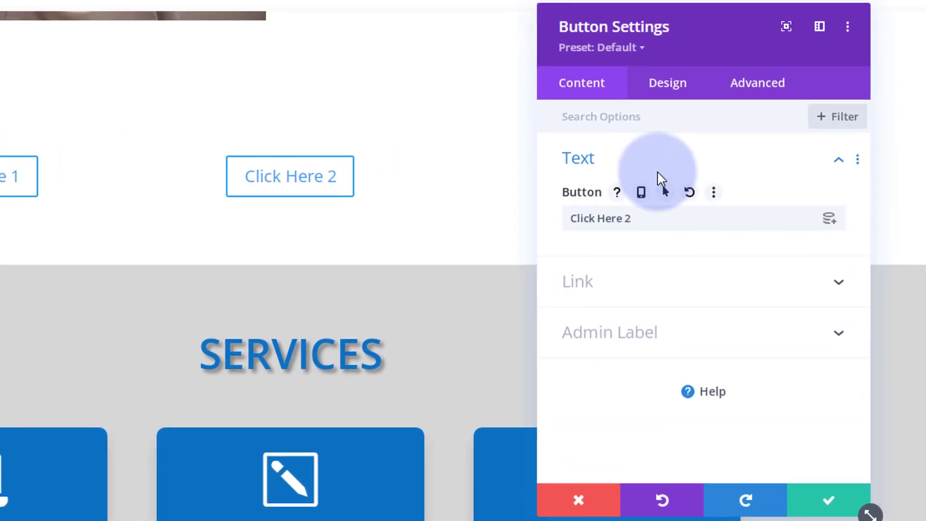
double_click(629, 218)
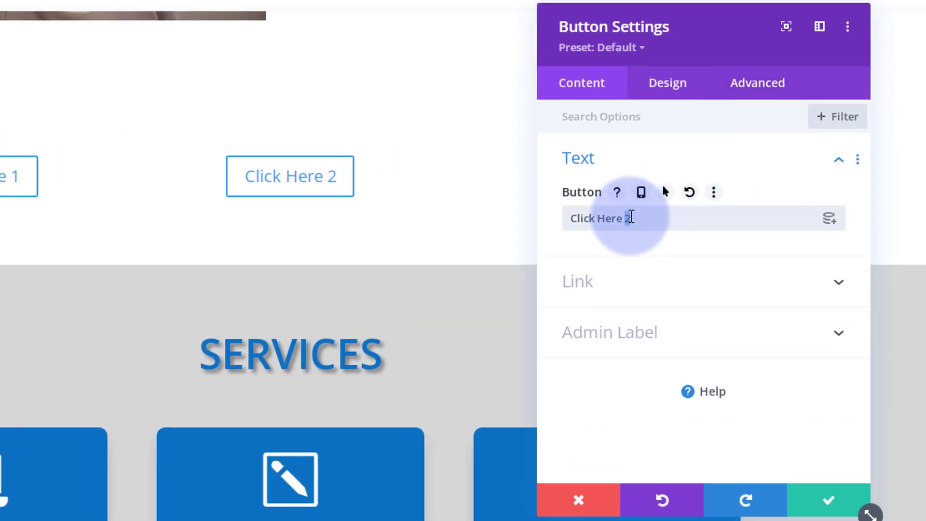
text(3)
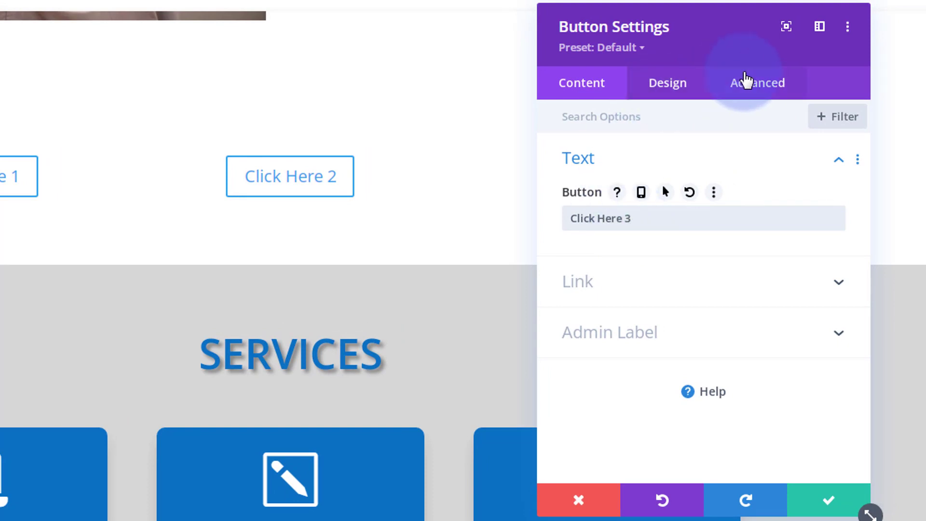
click(746, 80)
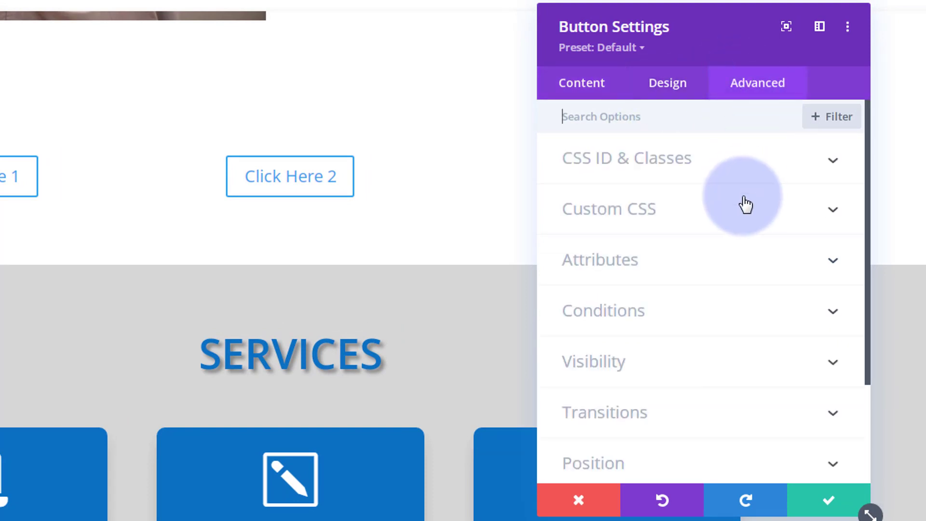
click(718, 164)
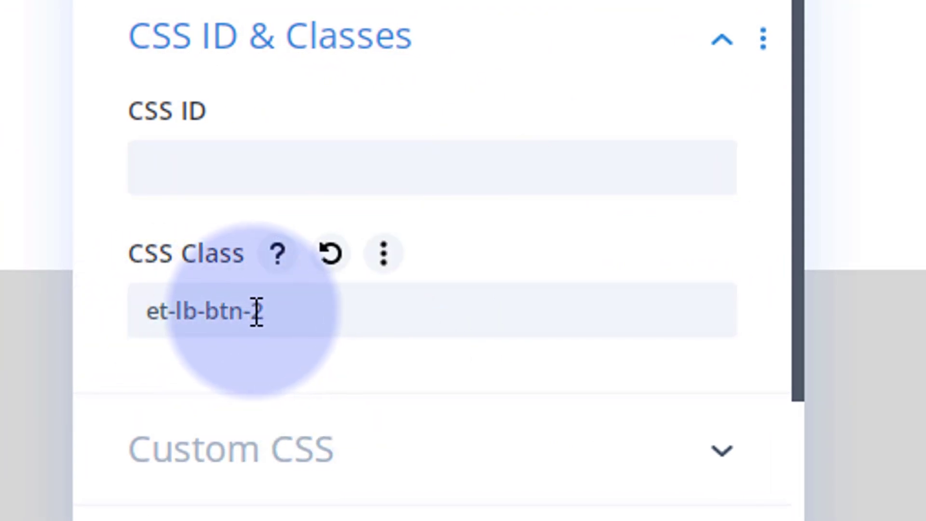
double_click(256, 313)
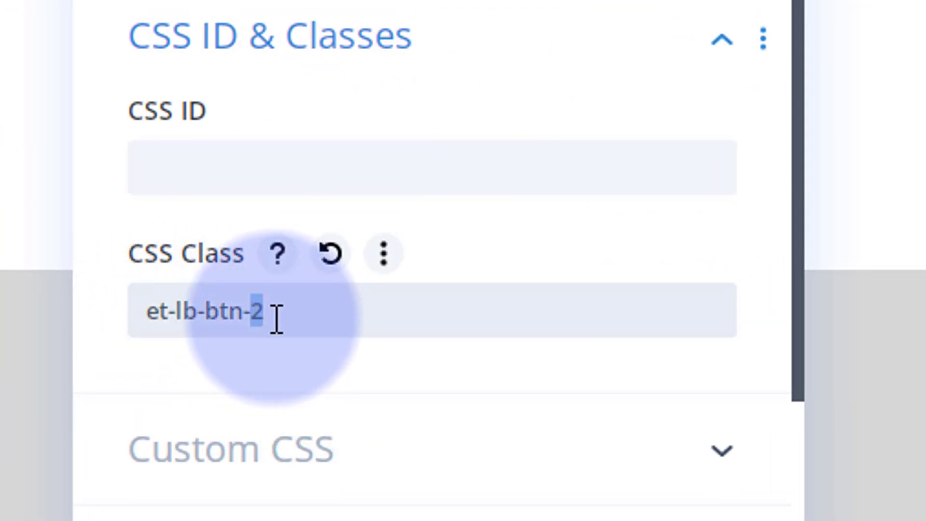
text(3)
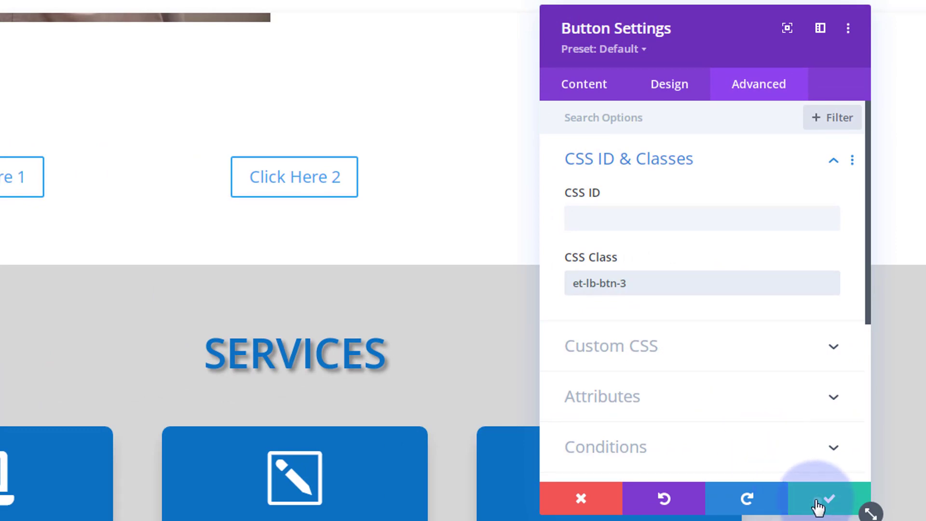
click(818, 506)
scroll(818, 506, down, 5)
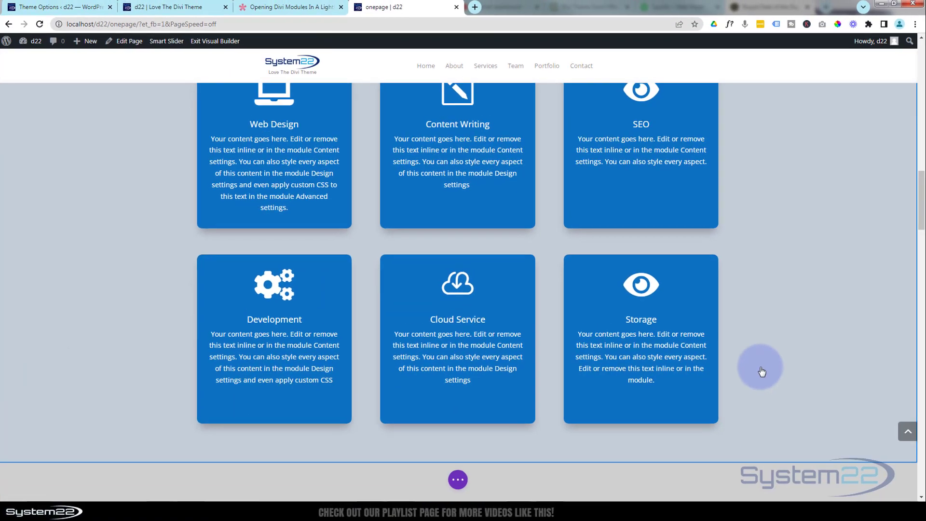
scroll(762, 371, down, 5)
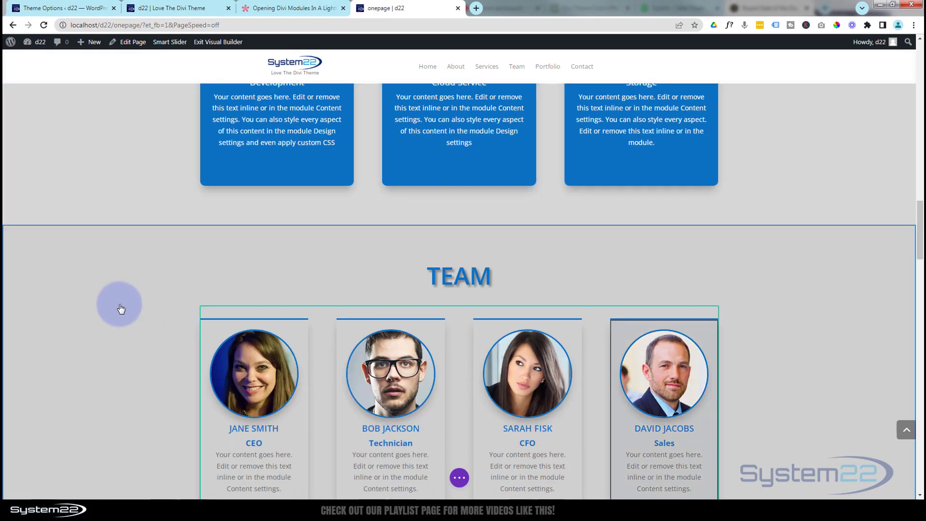
- Set the Team section background to white at 0.87 opacity, rgba(255,255,255,0.87)
mouse_move(120, 310)
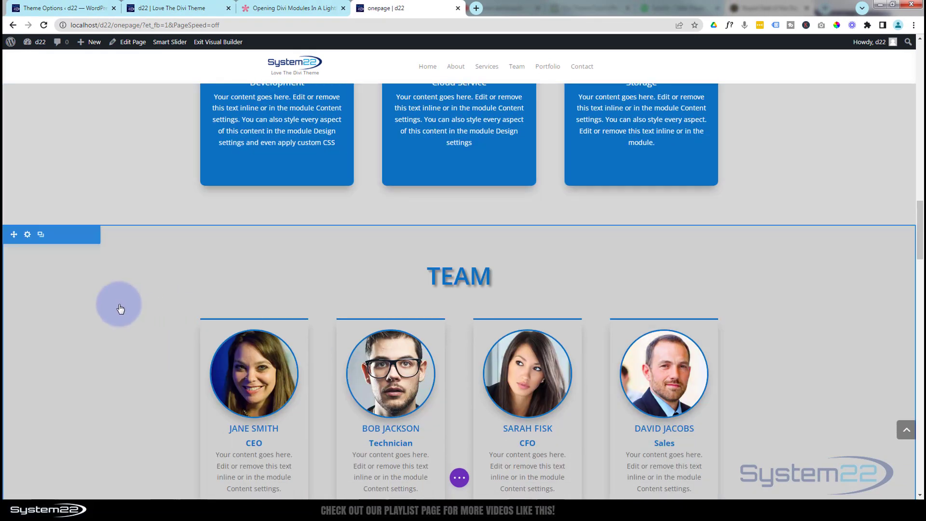
click(27, 236)
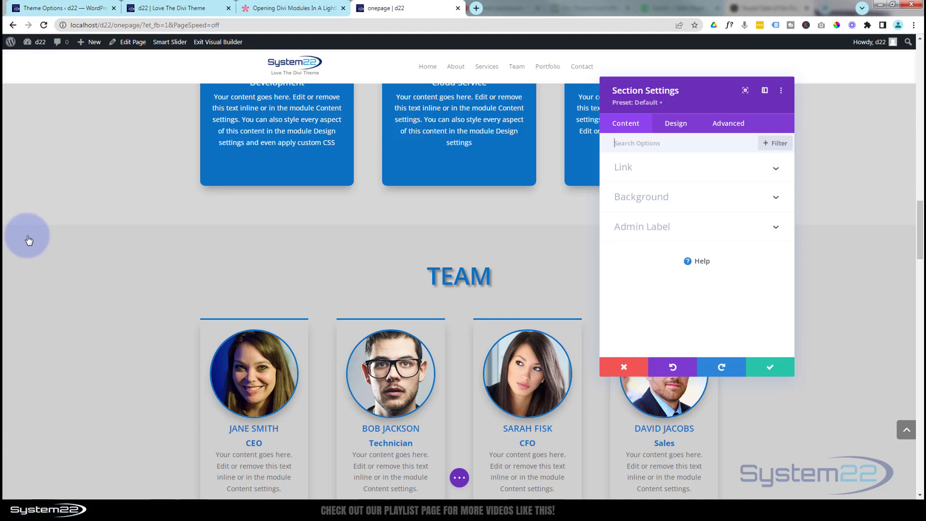
click(713, 200)
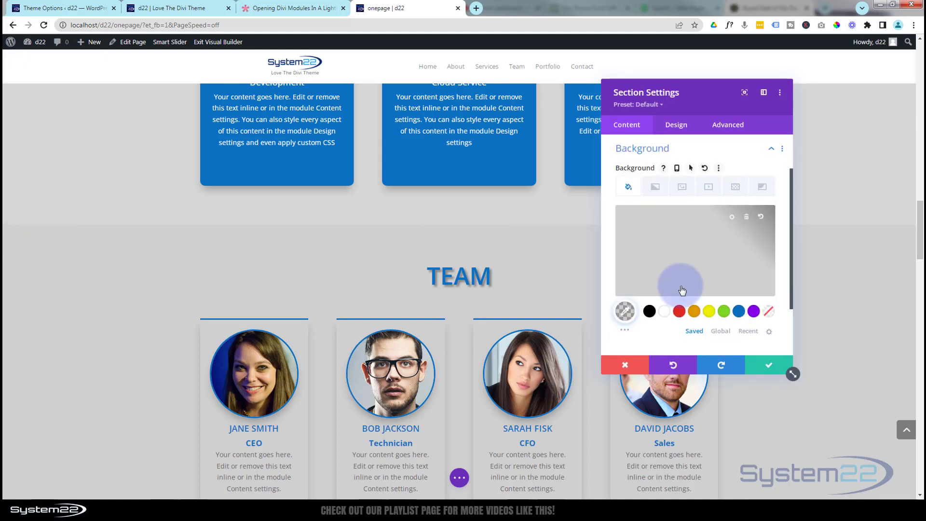
click(664, 312)
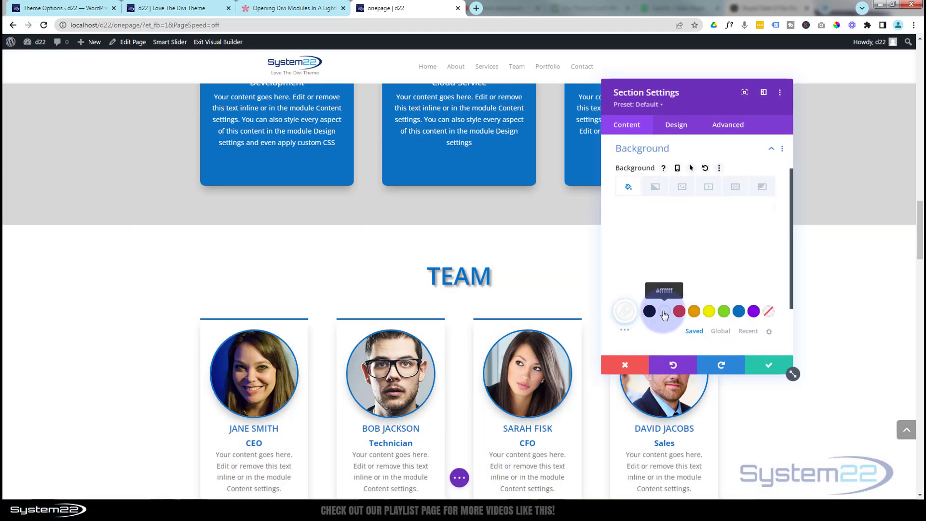
click(713, 258)
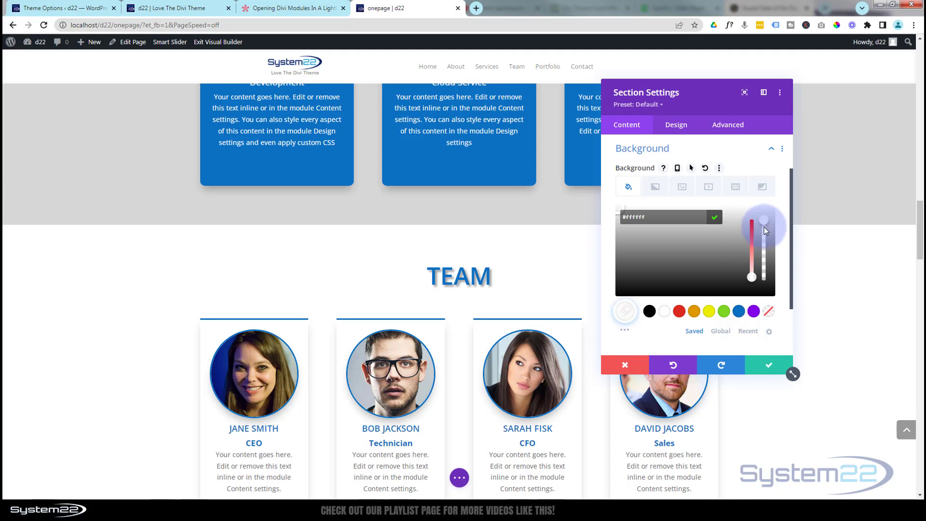
drag(764, 230, 764, 239)
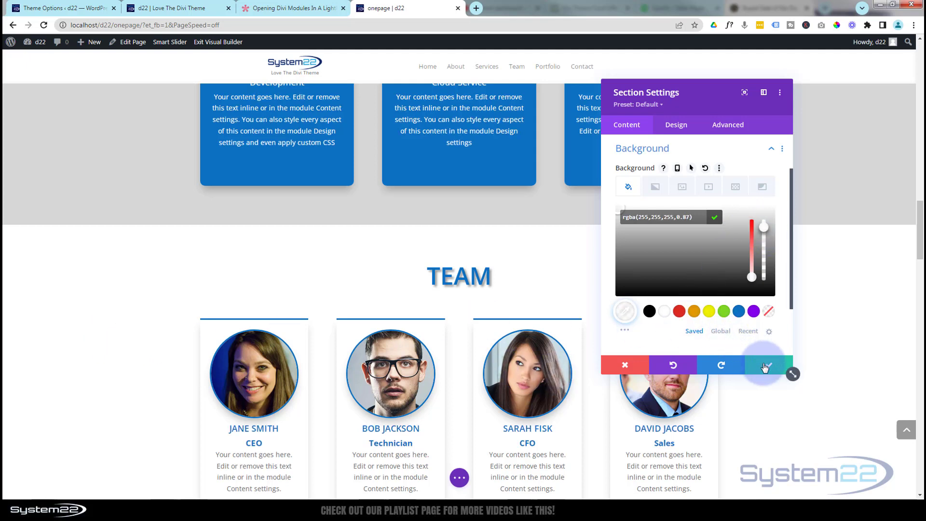
click(763, 366)
- Save the Team section settings and open the Projects section's Advanced settings
click(762, 368)
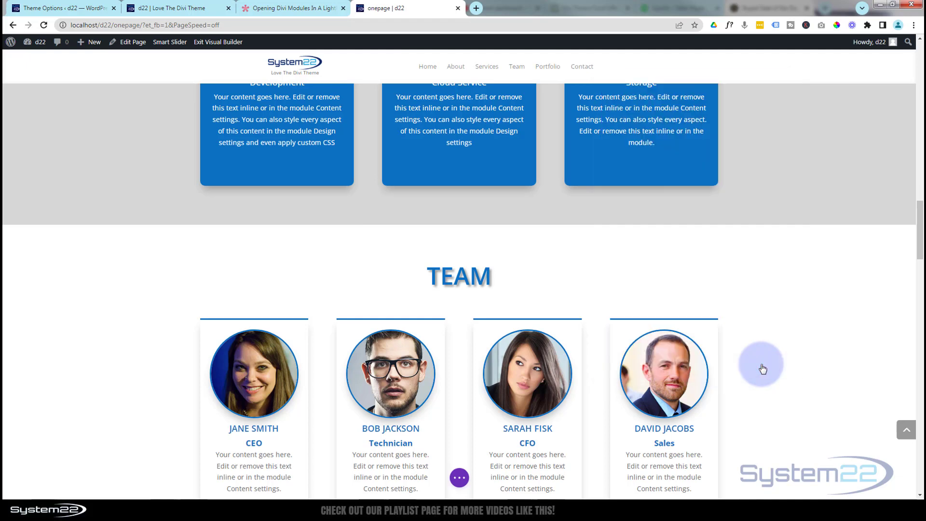
scroll(762, 368, down, 5)
scroll(762, 368, down, 8)
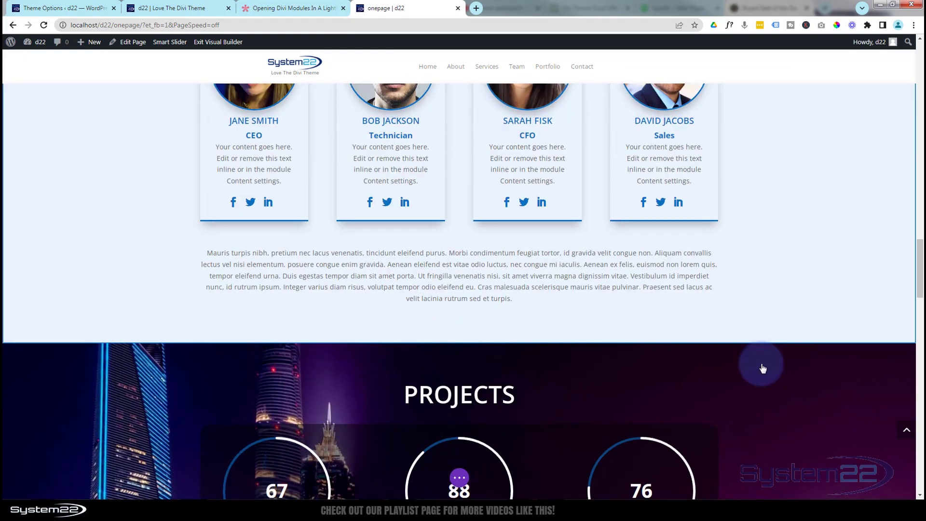
scroll(762, 367, down, 2)
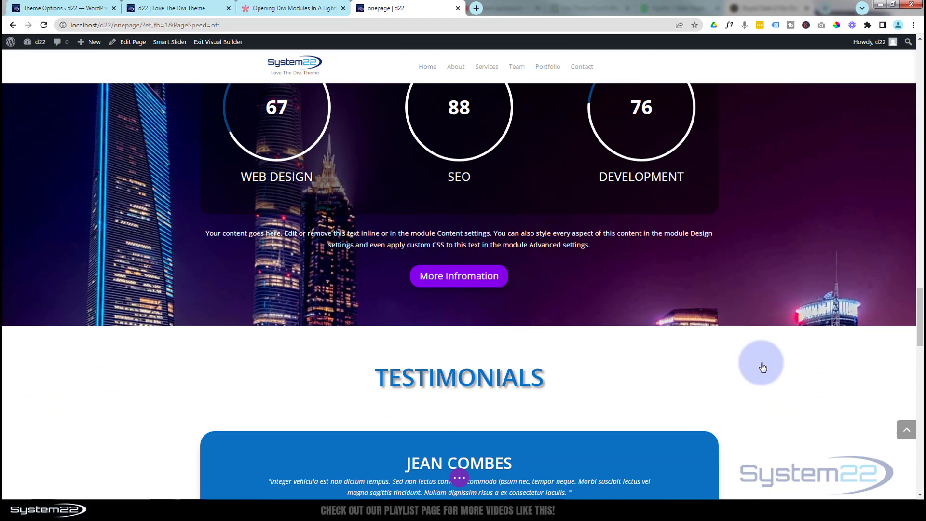
scroll(762, 368, up, 5)
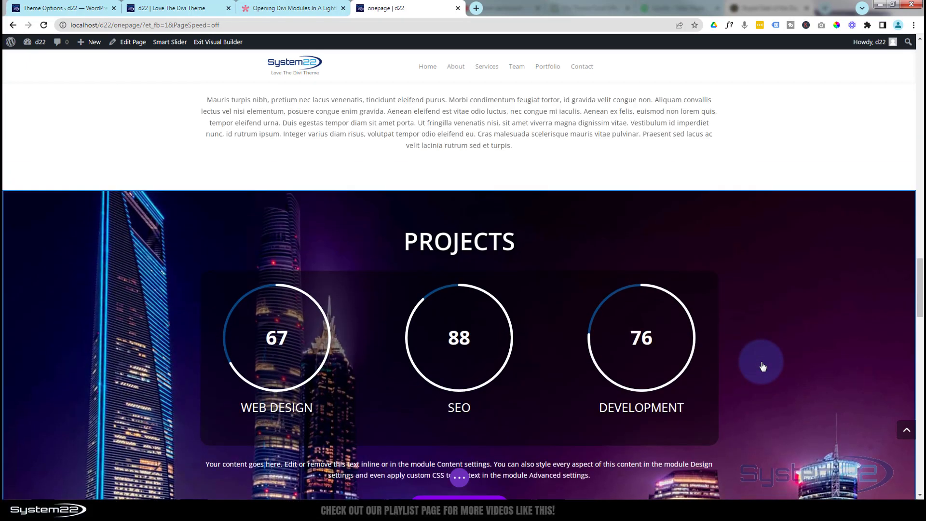
scroll(762, 367, down, 1)
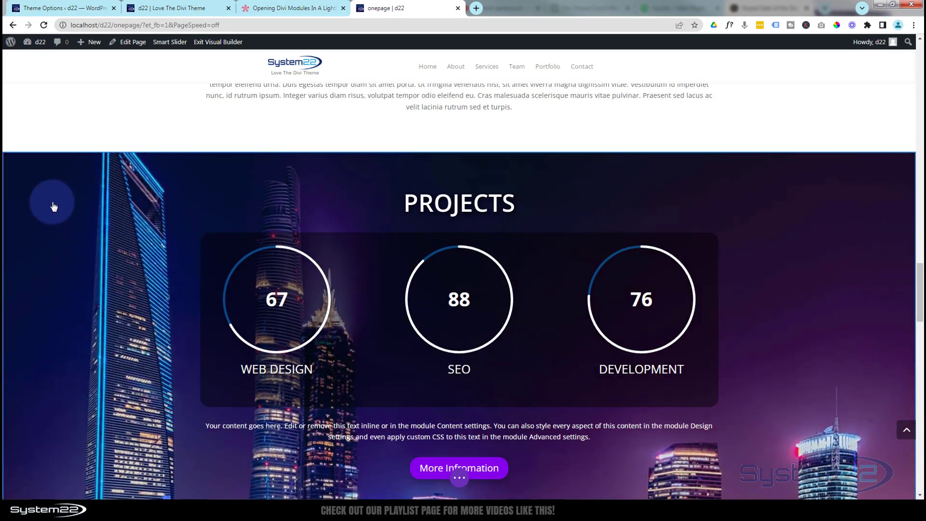
mouse_move(52, 203)
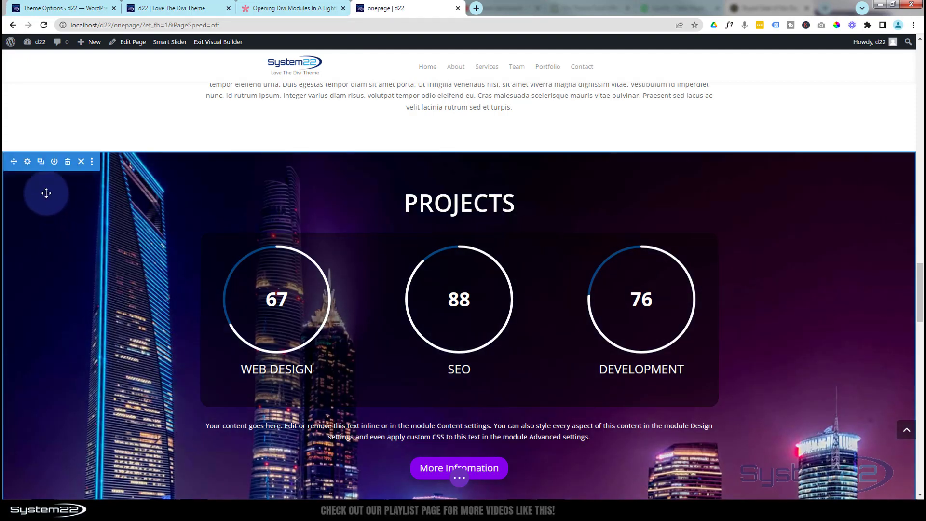
click(27, 162)
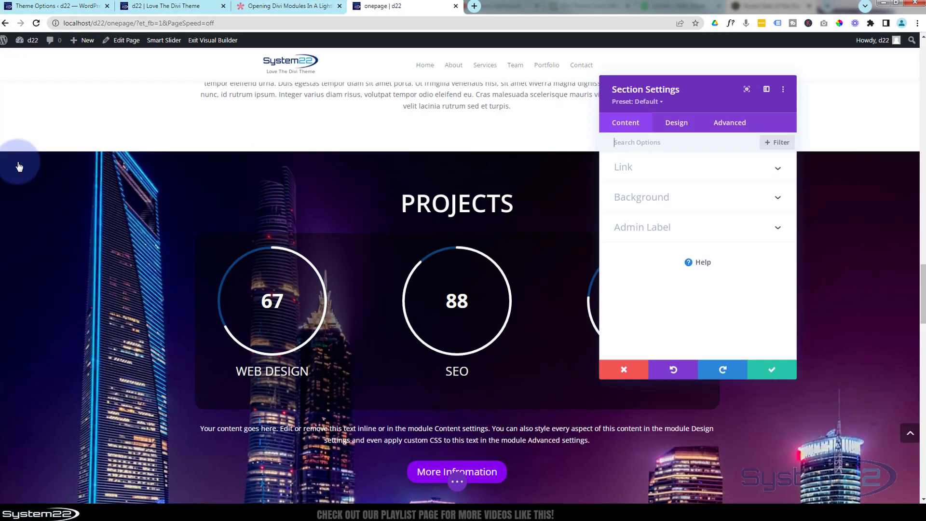
click(730, 124)
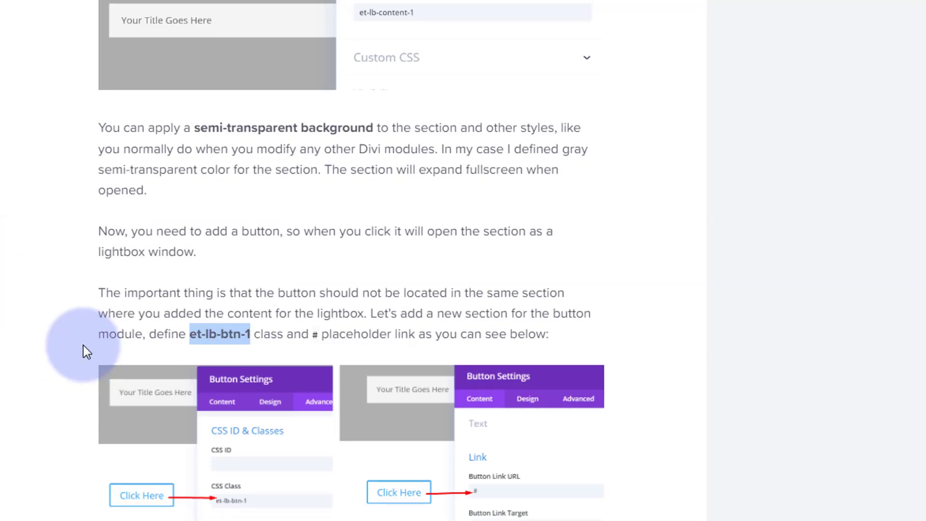
- Copy et-lb-content-1 from the article and set the Projects section's CSS class to et-lb-content-3
scroll(82, 345, up, 5)
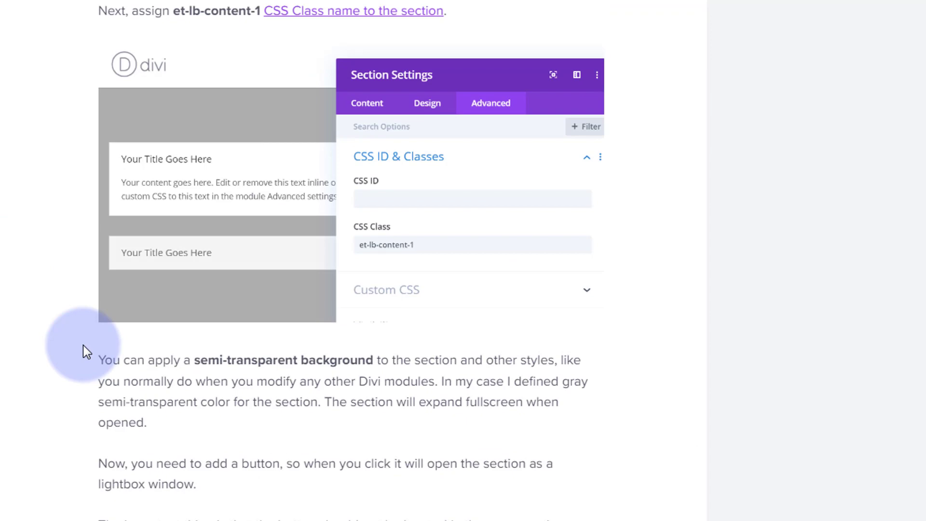
scroll(69, 337, up, 8)
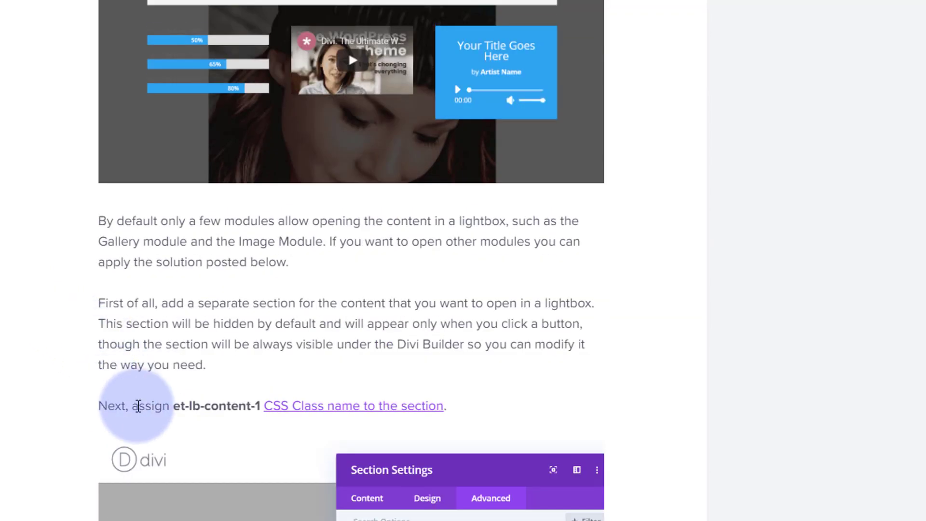
drag(175, 408, 258, 408)
key(ctrl+c)
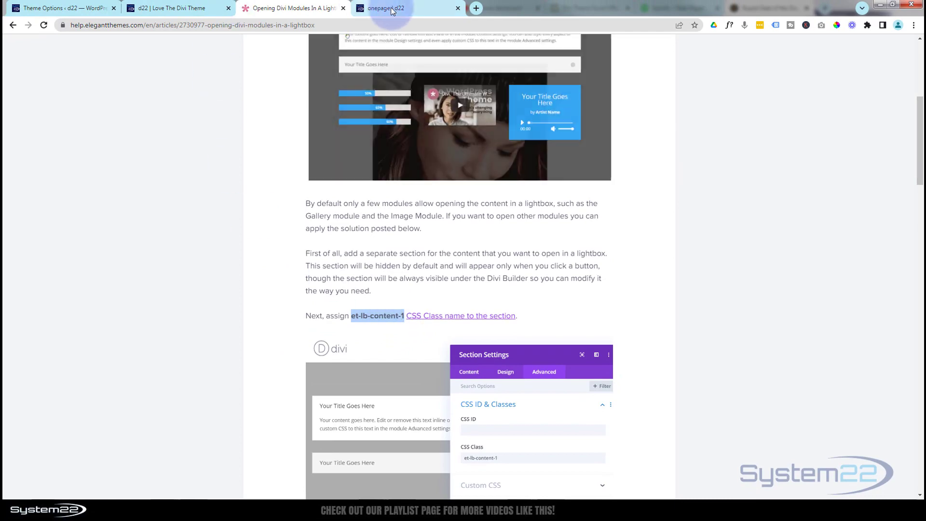
click(397, 8)
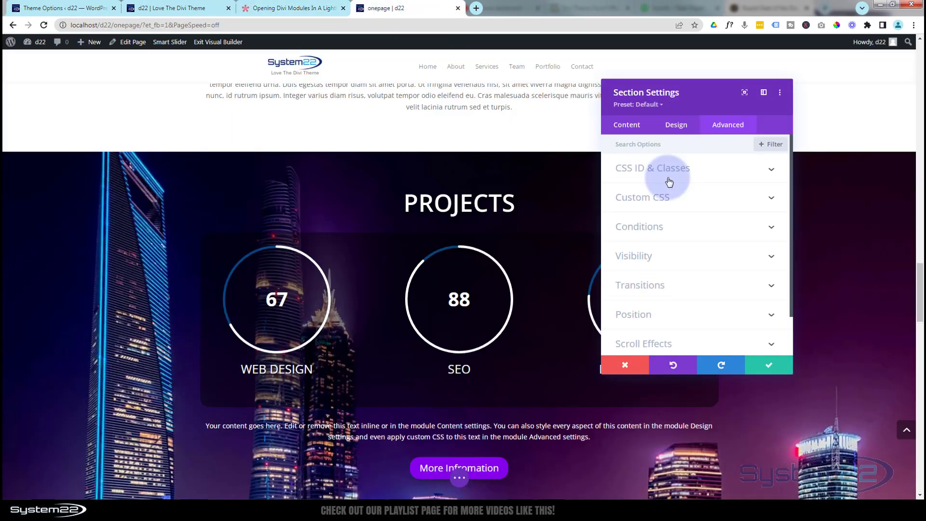
click(672, 175)
click(616, 227)
click(646, 243)
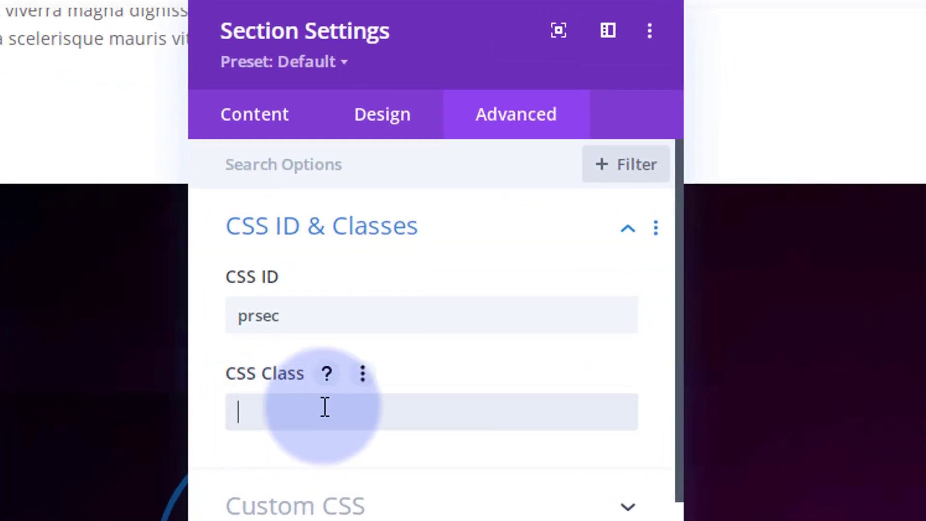
key(ctrl+v)
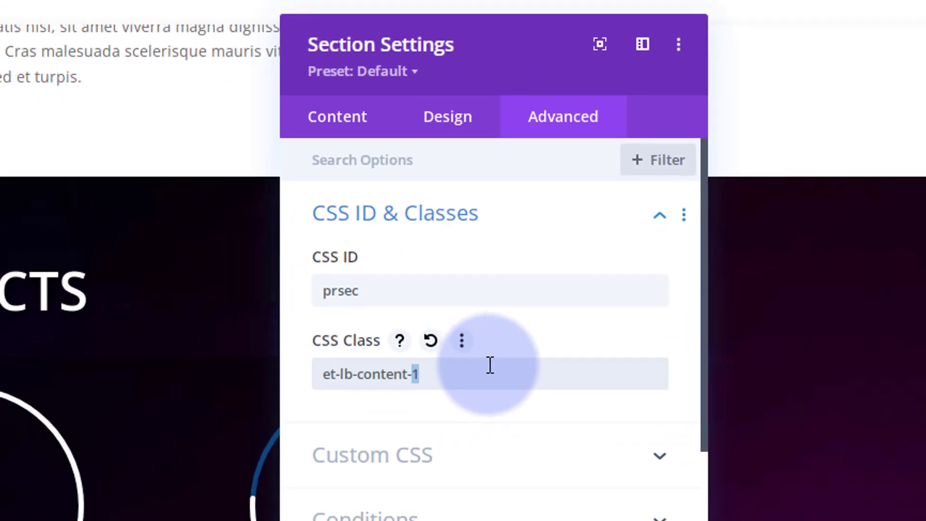
text(3)
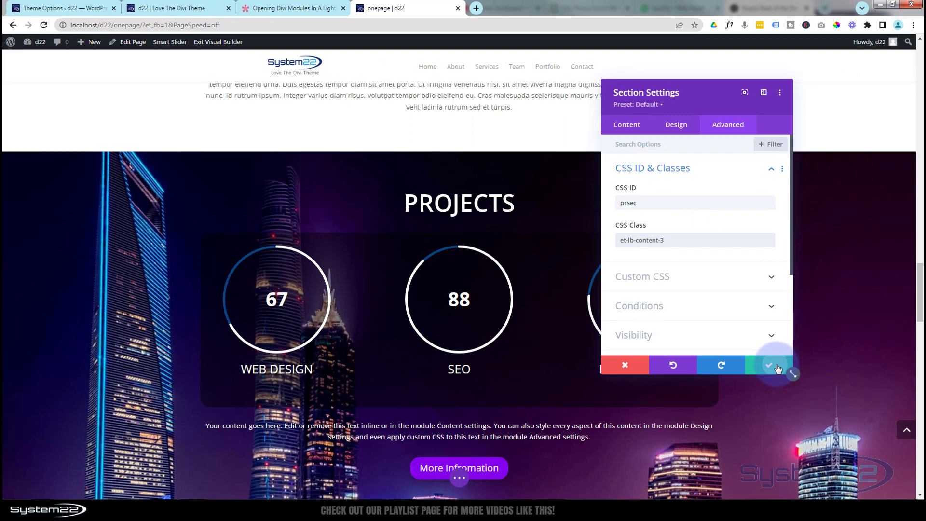
click(777, 367)
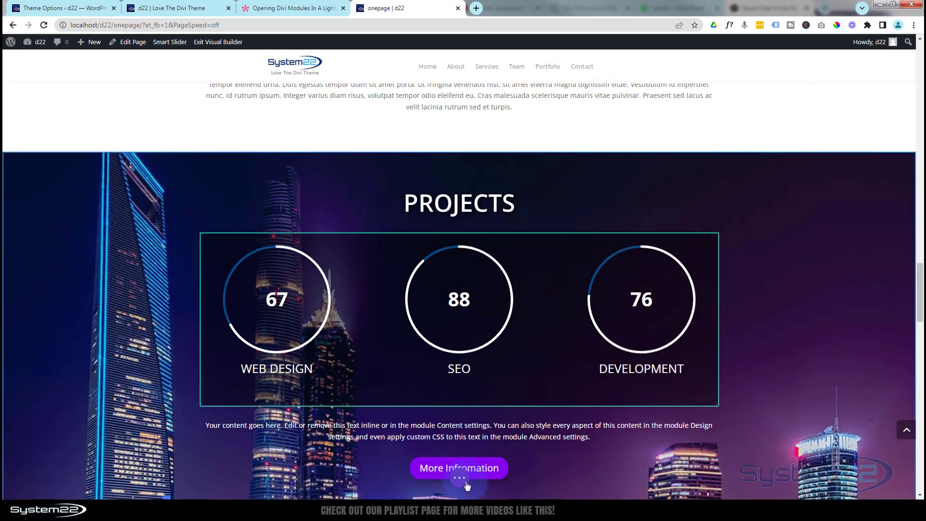
- Save the page and exit the visual builder to the live onepage site
click(459, 478)
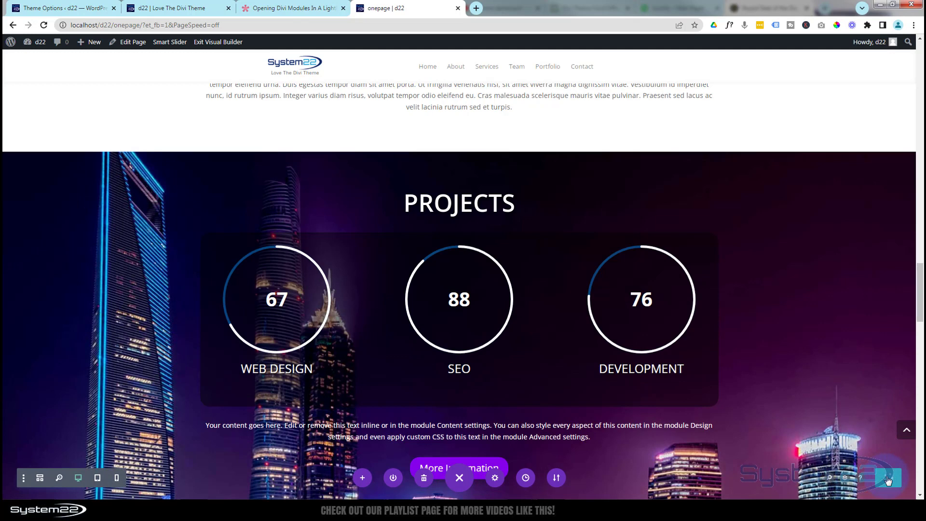
click(221, 43)
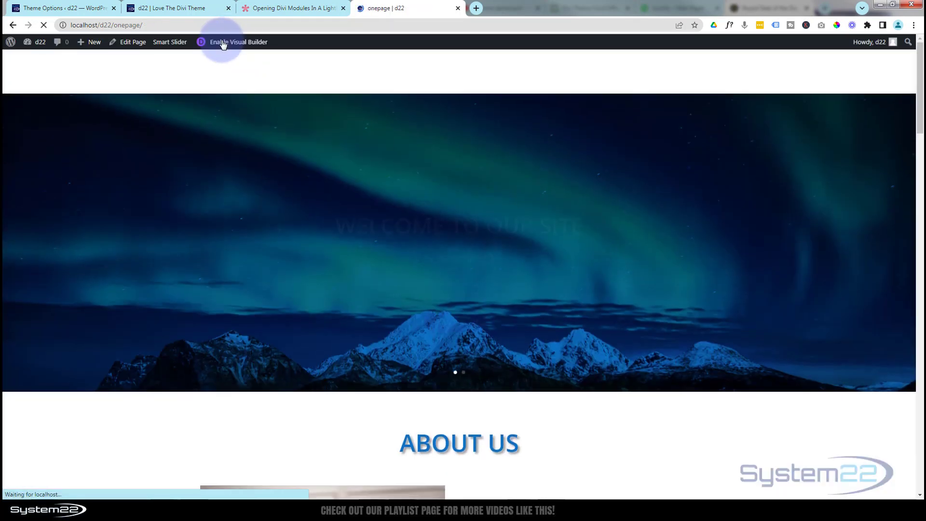
scroll(241, 117, down, 5)
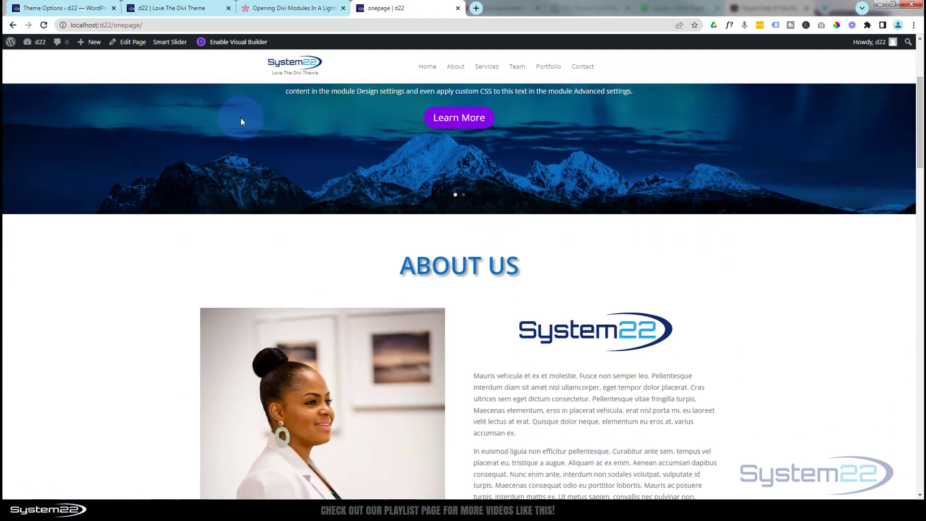
scroll(182, 204, down, 7)
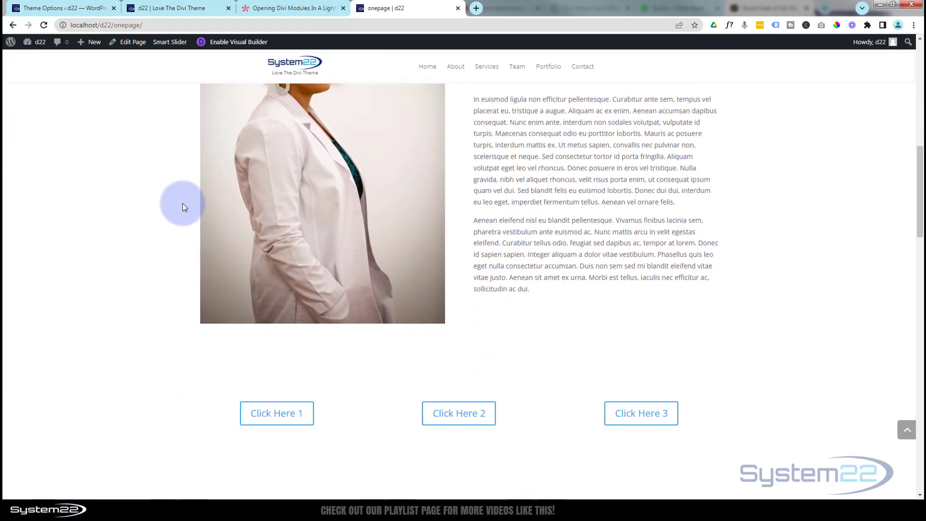
scroll(182, 207, down, 4)
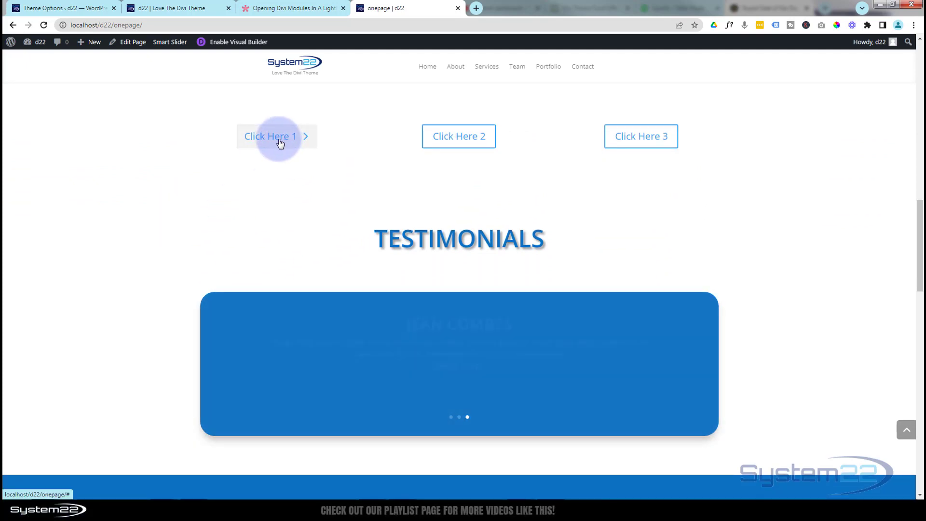
- Test Click Here 1, 2 and 3, checking the Services, Team and Projects lightboxes appear
click(279, 141)
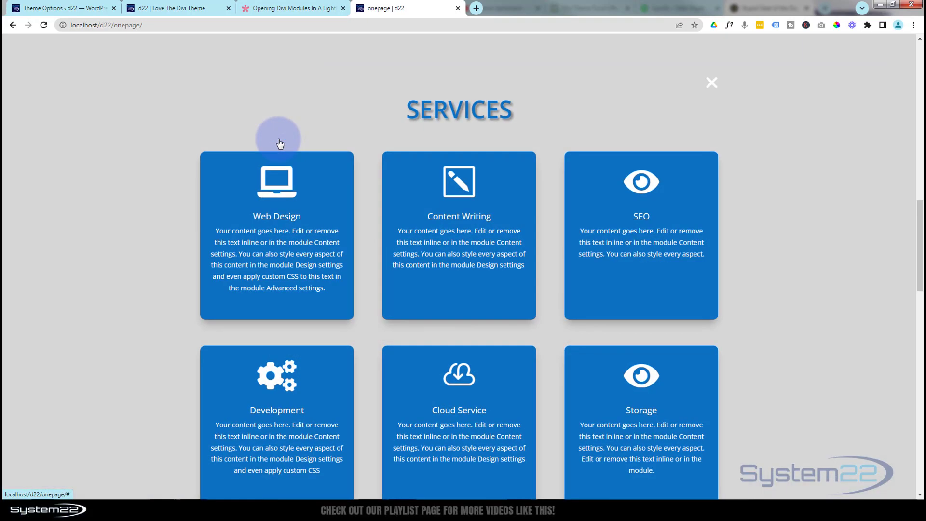
click(711, 87)
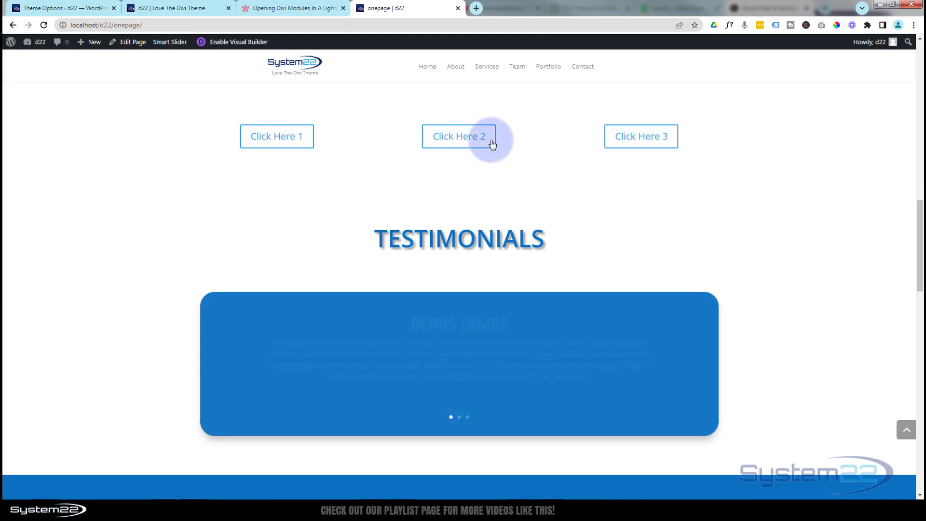
click(459, 137)
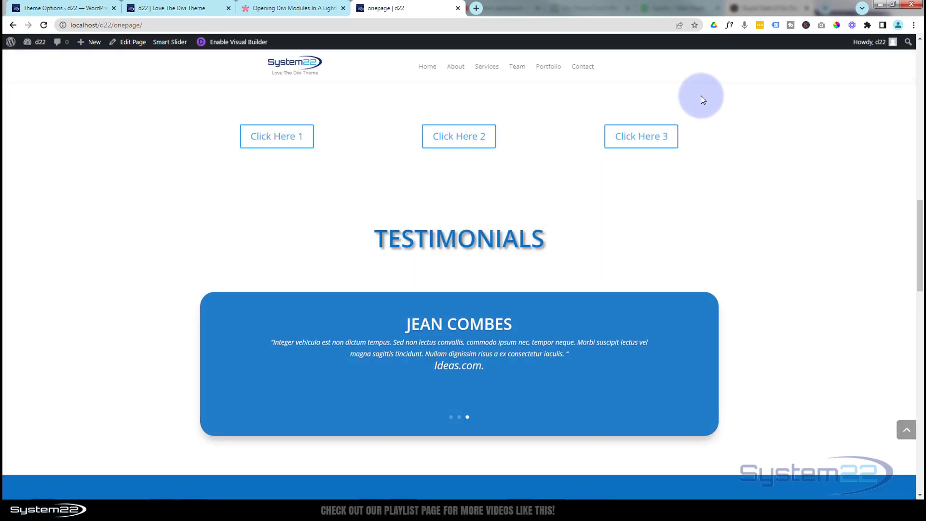
click(648, 138)
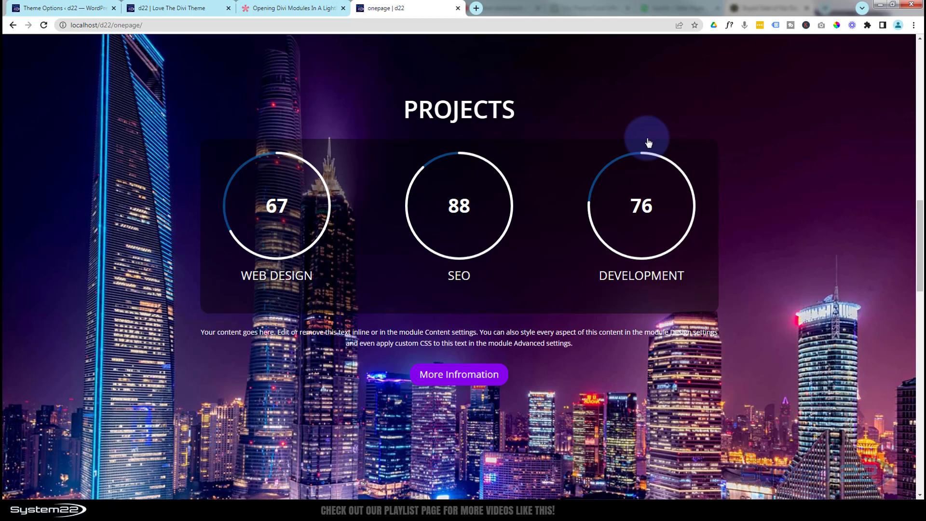
click(728, 101)
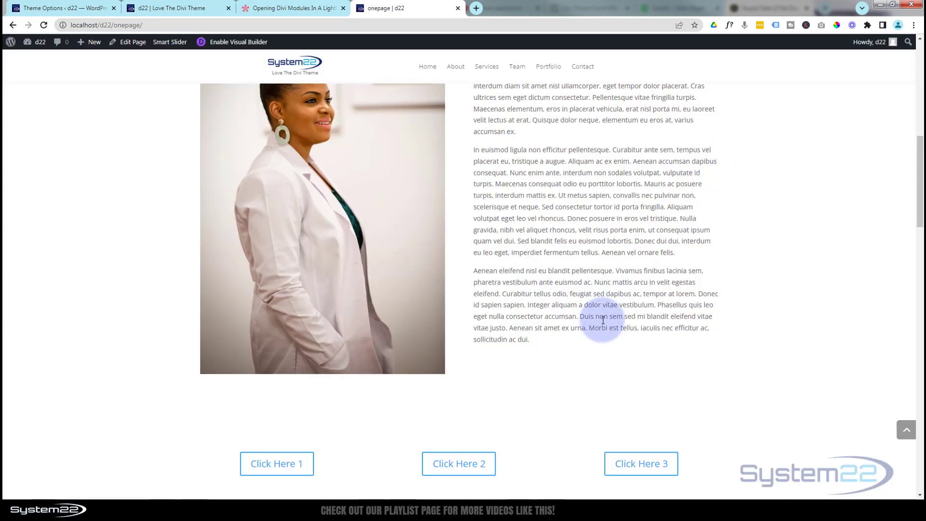
drag(919, 203, 903, 87)
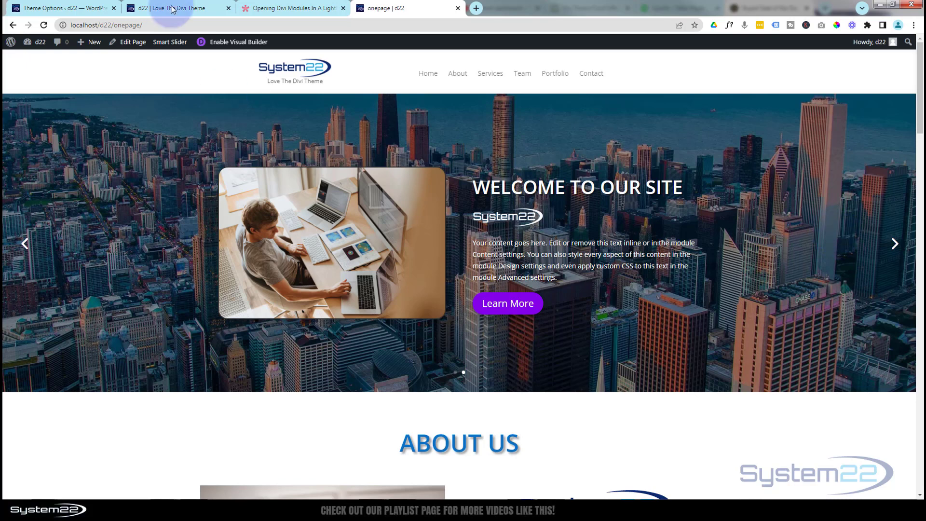
click(272, 10)
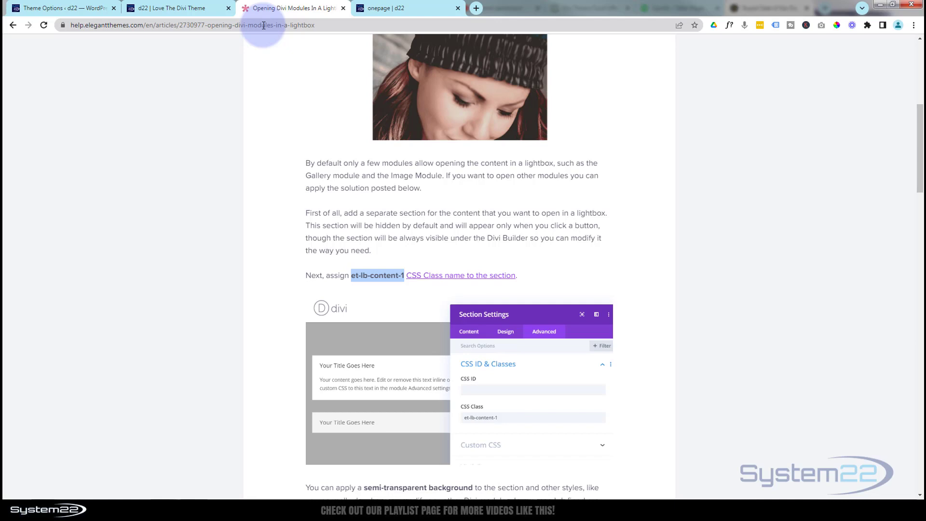
click(390, 9)
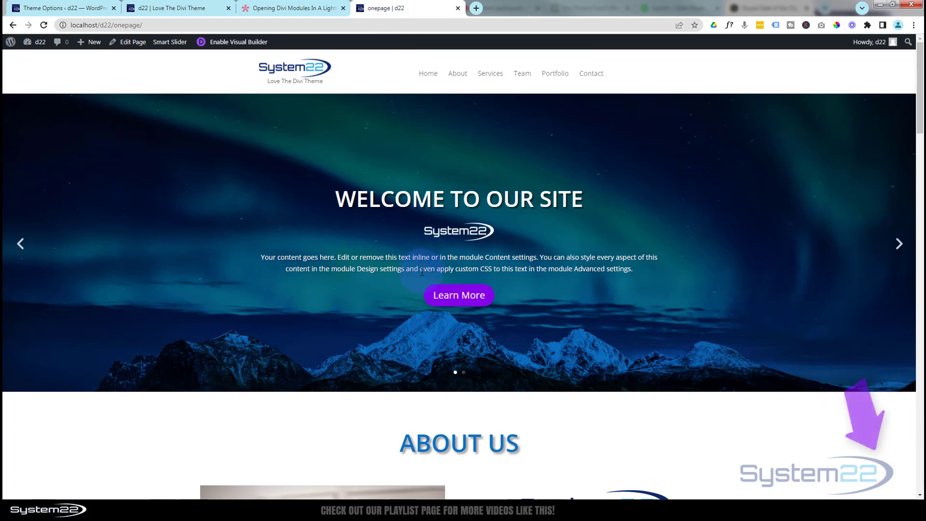
scroll(420, 268, down, 6)
scroll(420, 268, down, 6)
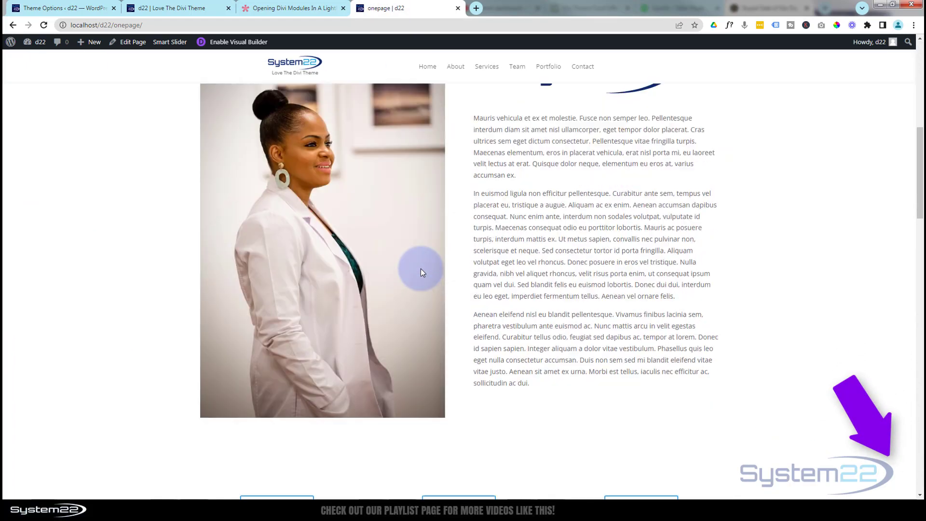
click(296, 329)
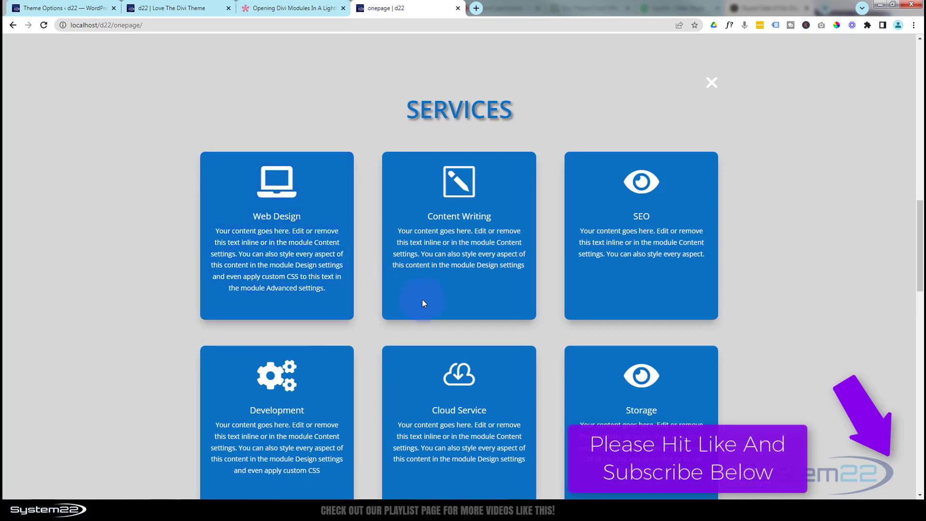
click(713, 85)
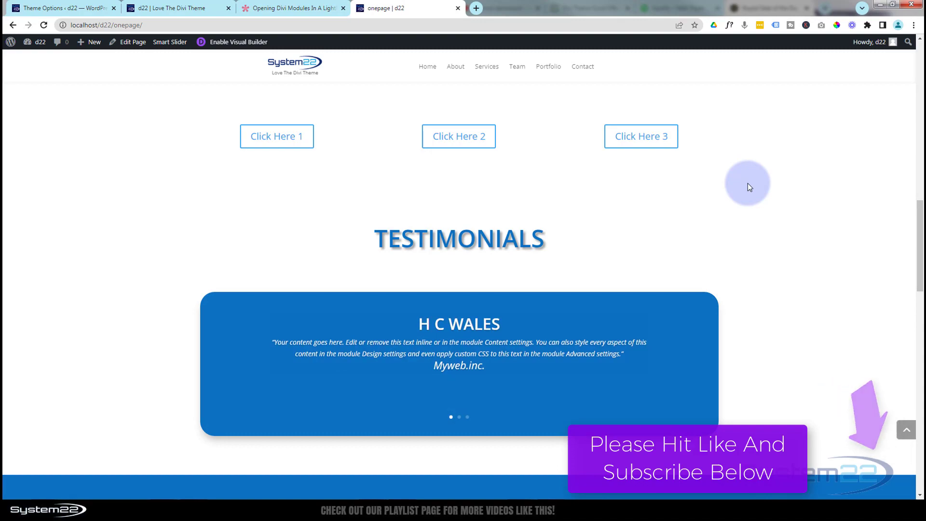
scroll(743, 190, up, 2)
scroll(742, 191, up, 8)
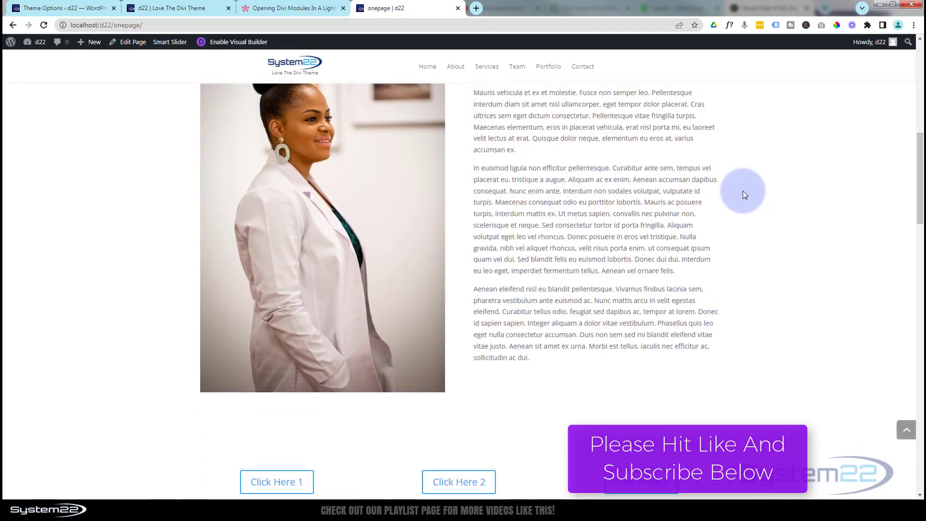